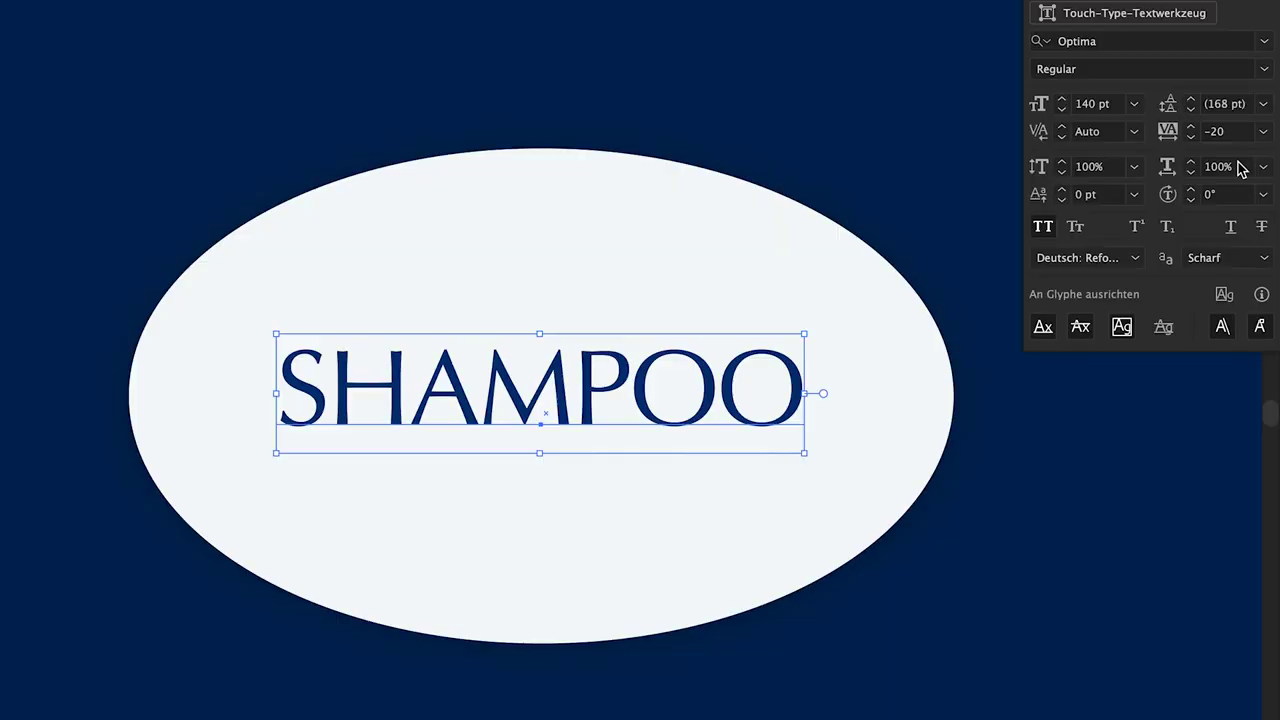
Step: Widen the tracking of SHAMPOO by three increments in the Character panel tracking field
click(1238, 134)
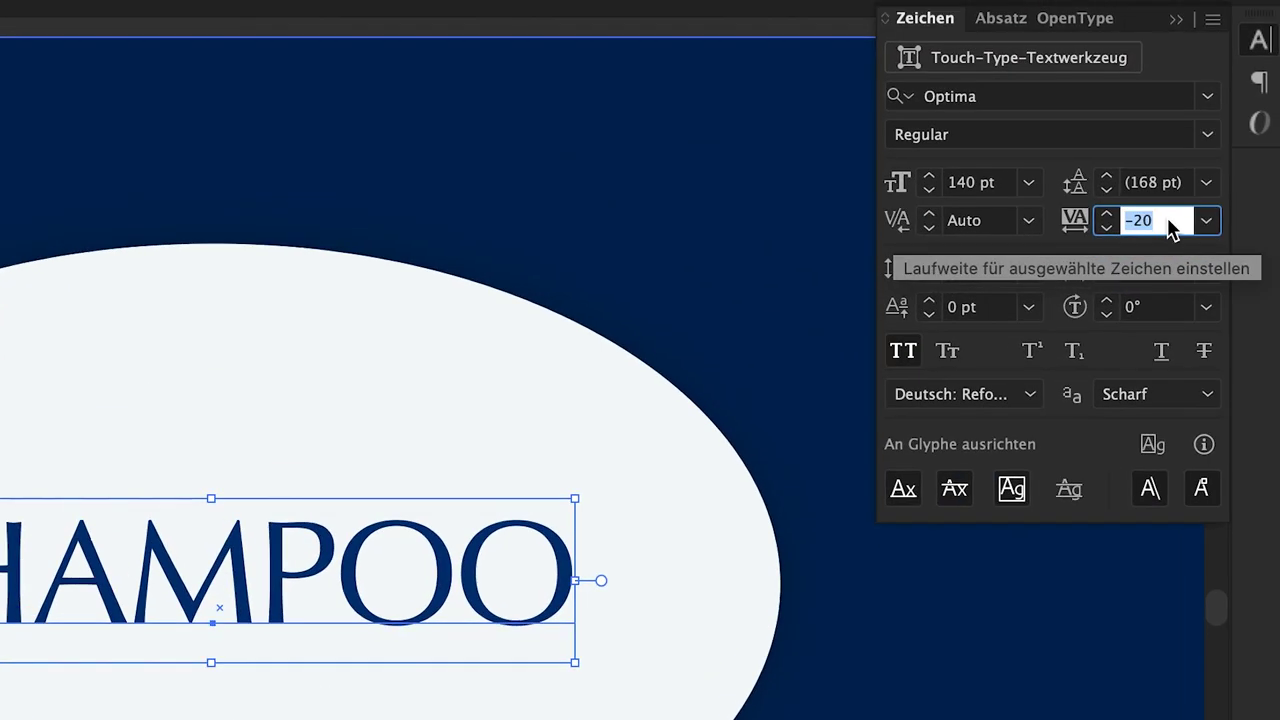
key(Up)
key(Up)
key(Up)
key(Up)
key(Up)
key(Up)
key(Up)
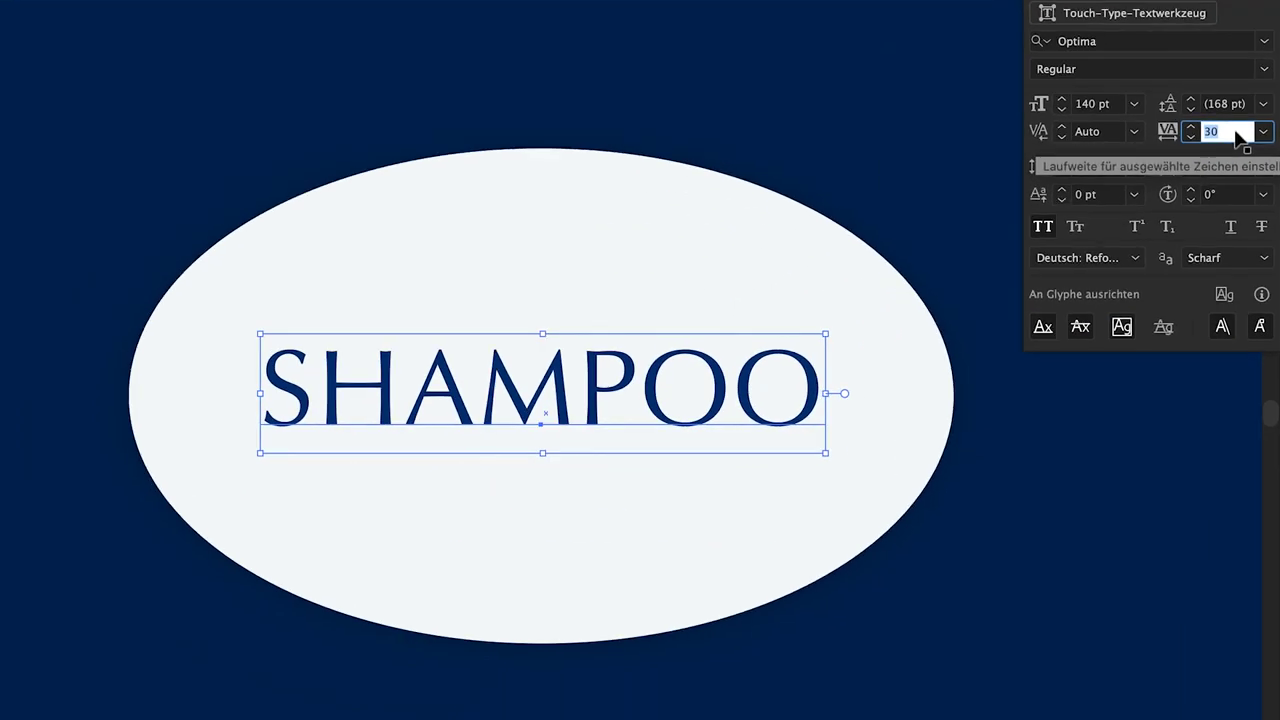
key(Up)
key(Up)
key(Up)
key(Up)
key(Up)
key(Up)
key(Up)
key(Up)
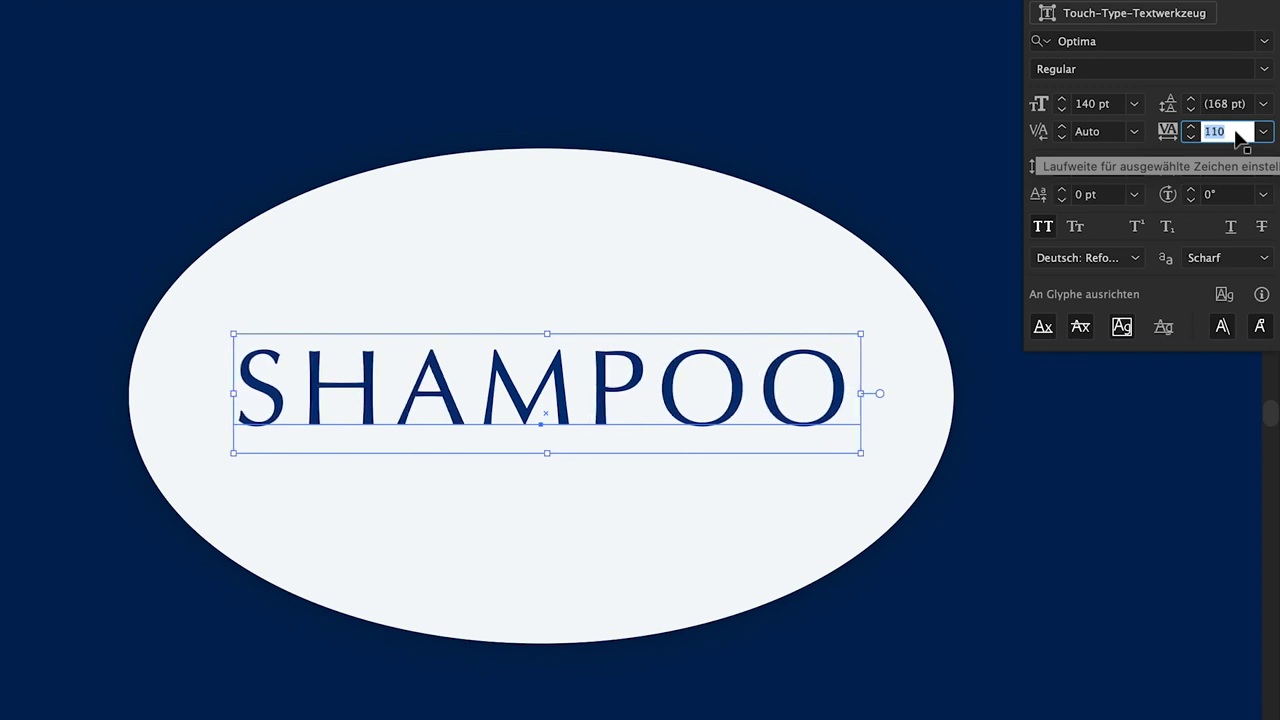
key(Up)
key(Up)
key(Up)
key(Up)
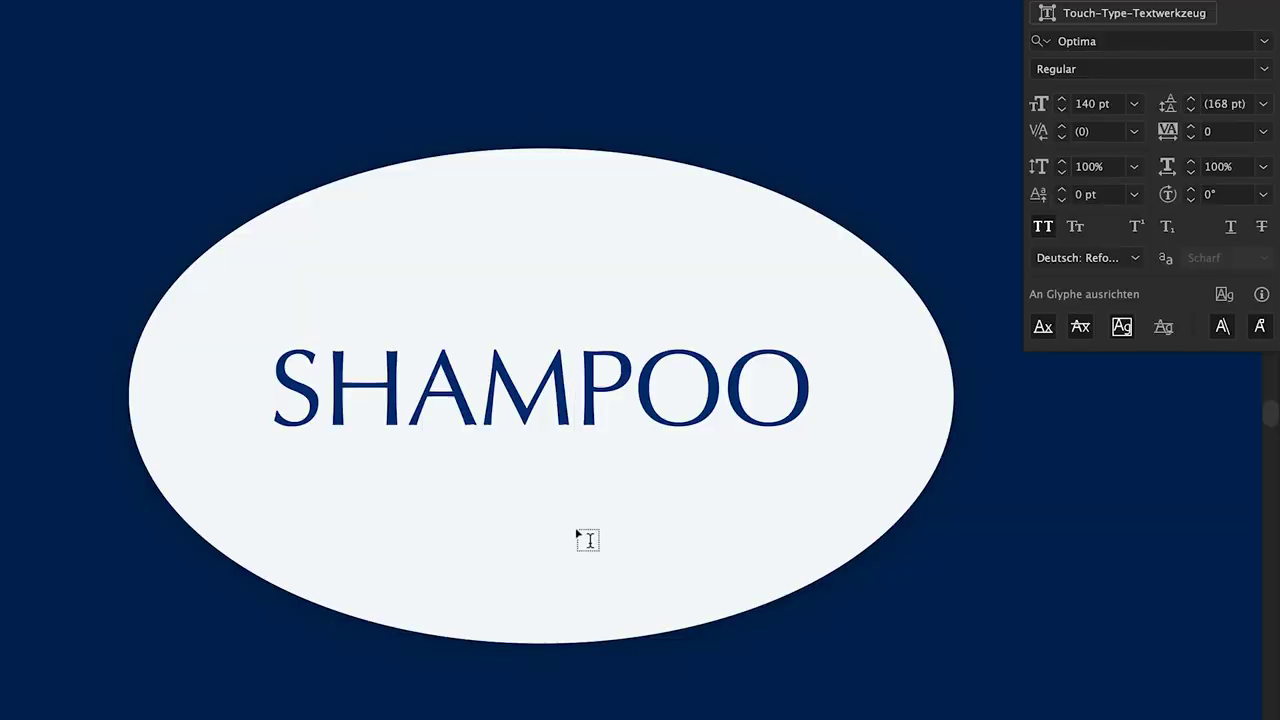
Step: Kern the H–A pair down to -100, try the M–P and O–O pairs, then replace the word with AV
key(Left)
key(Left)
key(alt+Left)
key(alt+Left)
key(alt+Left)
key(alt+Left)
key(alt+Left)
key(alt+Left)
key(alt+Right)
key(alt+Right)
key(alt+Right)
key(alt+Right)
key(alt+Left)
key(alt+Left)
key(alt+Left)
key(alt+Left)
key(alt+Left)
key(alt+Left)
key(Right)
key(Right)
key(alt+Left)
key(alt+Right)
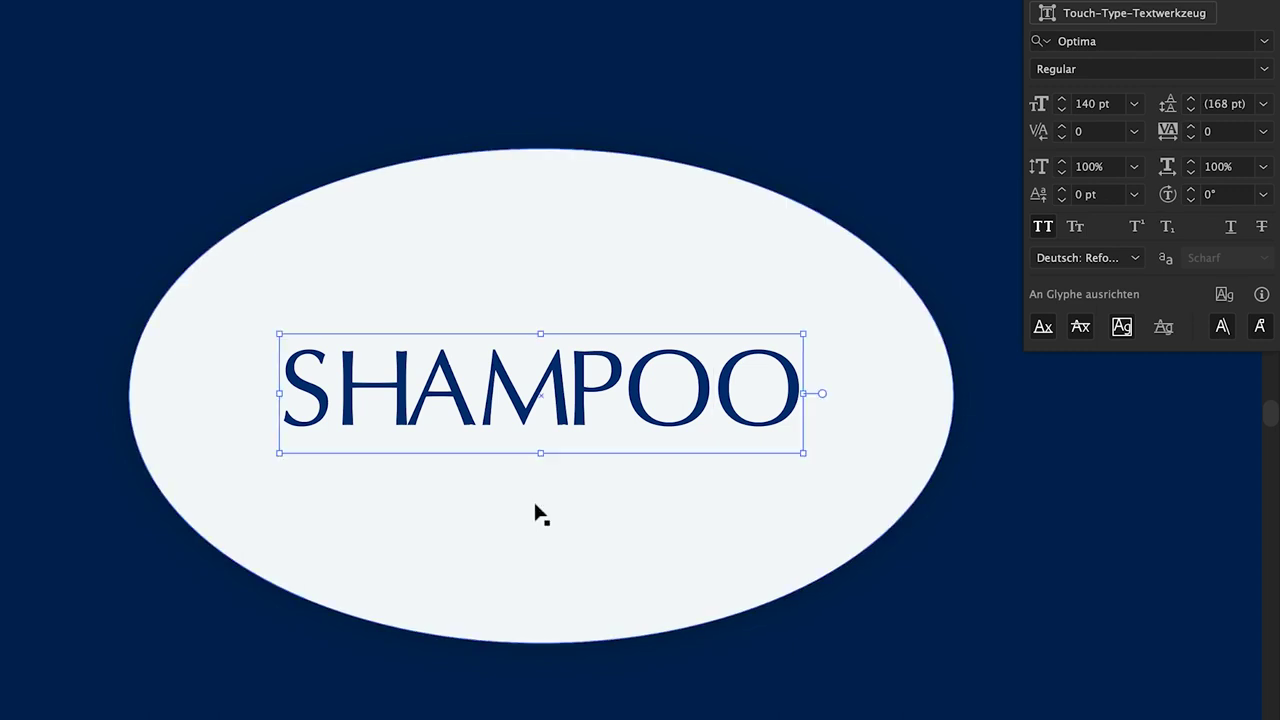
key(ctrl+a)
text(AV)
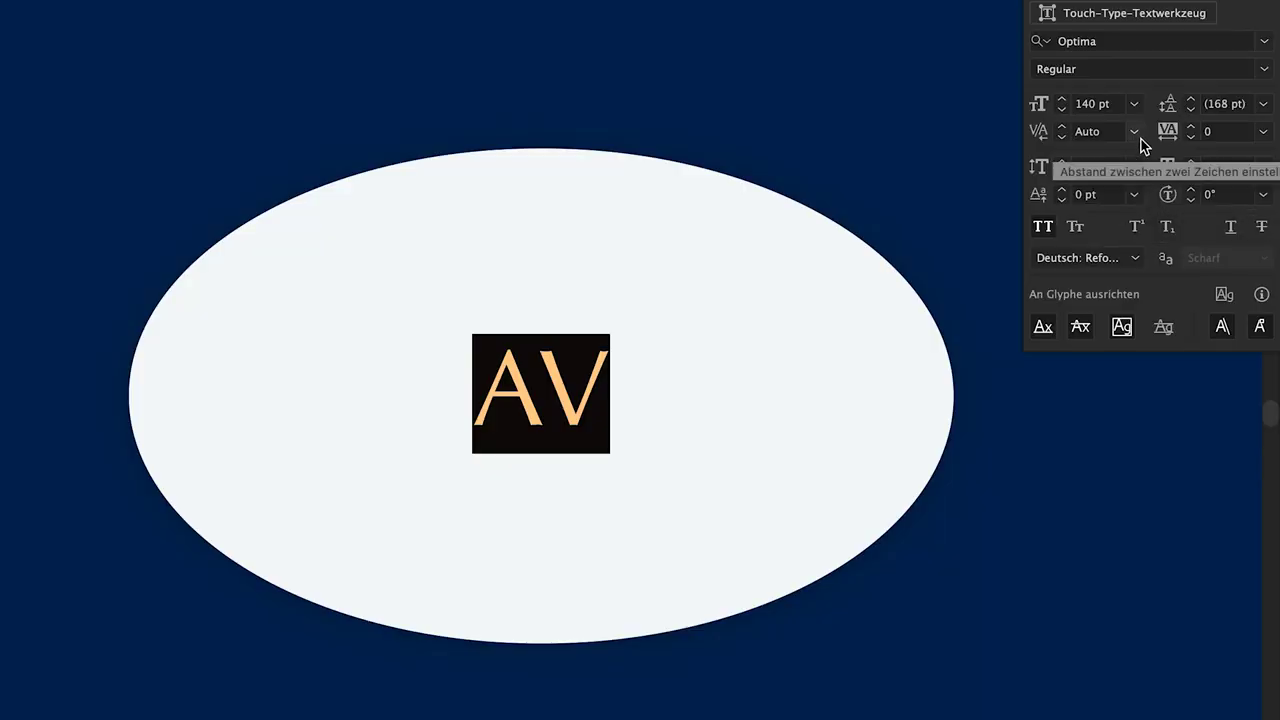
Step: Set the AV kerning to 0 and extend the sample word to AVOLT
click(1141, 139)
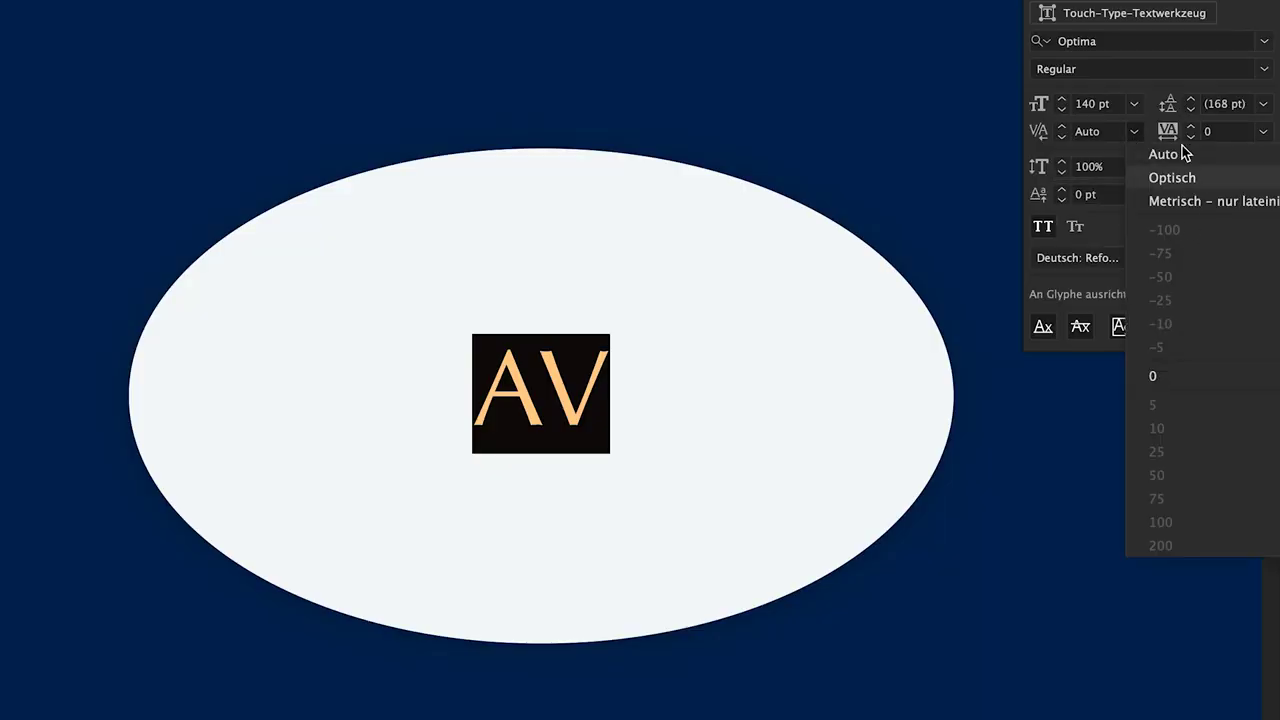
click(1155, 378)
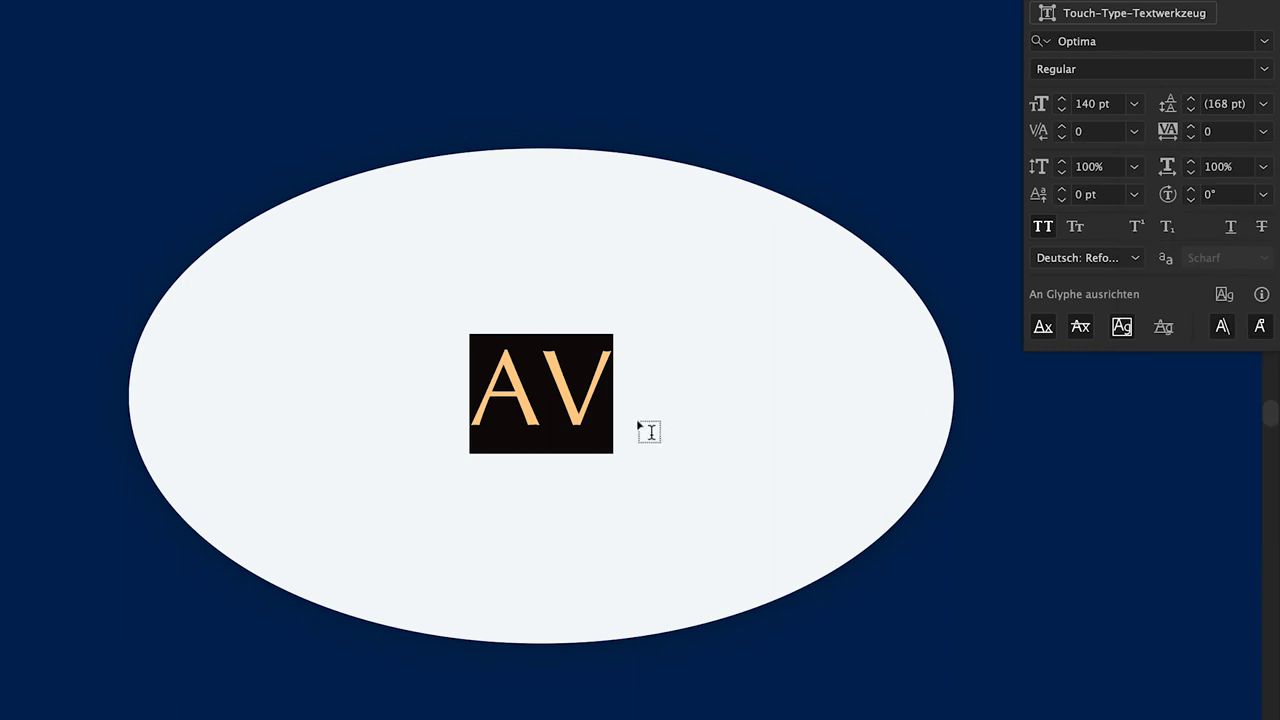
click(564, 375)
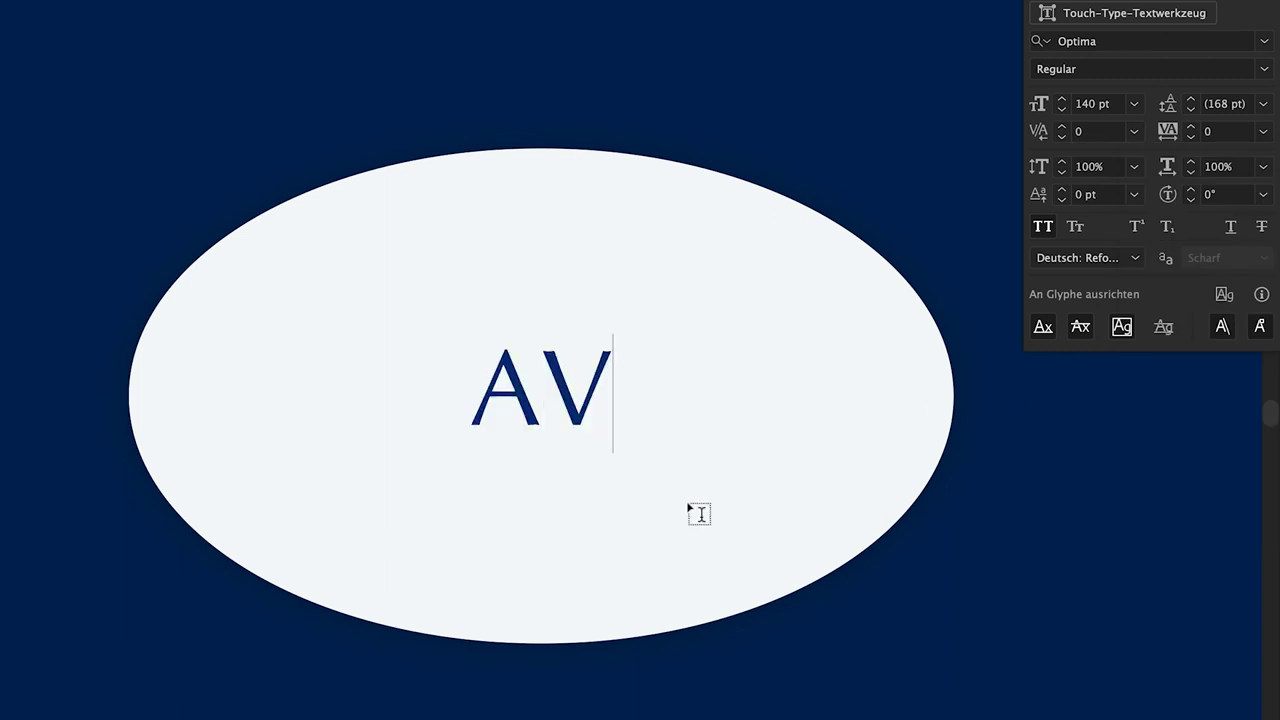
text(OLT)
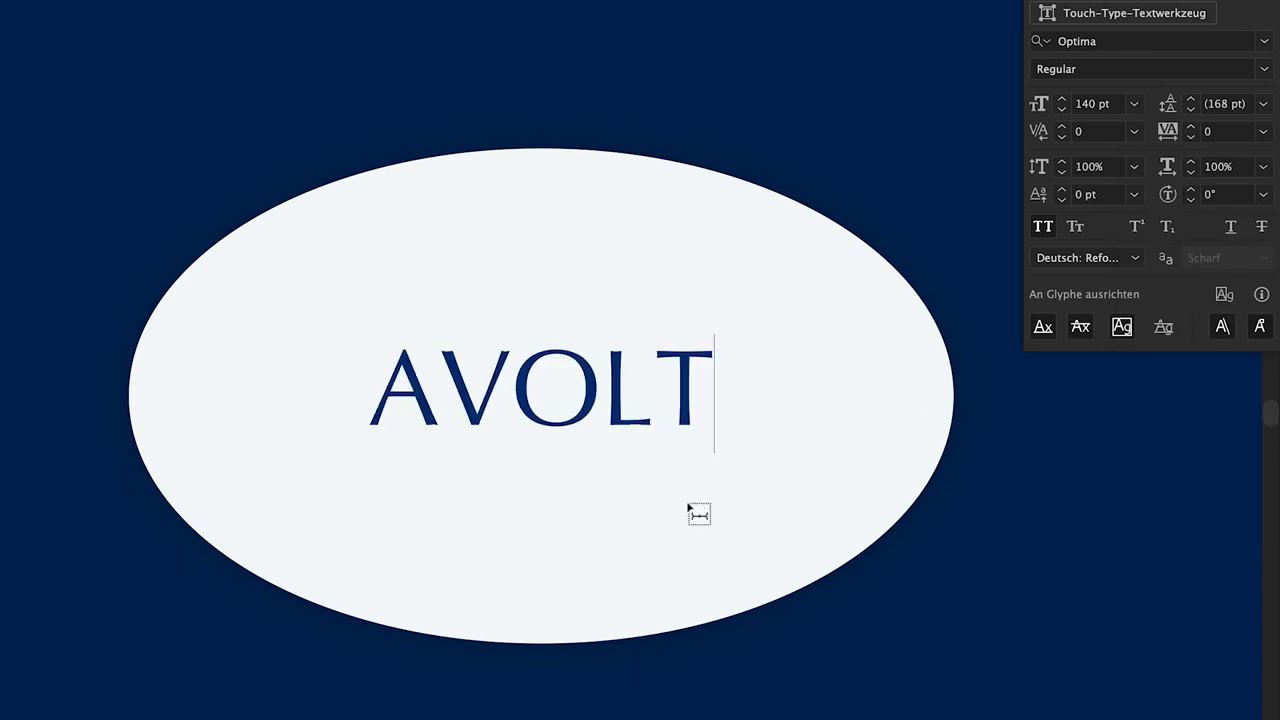
Step: Switch the kerning of the whole word AVOLT to Auto
key(ctrl+a)
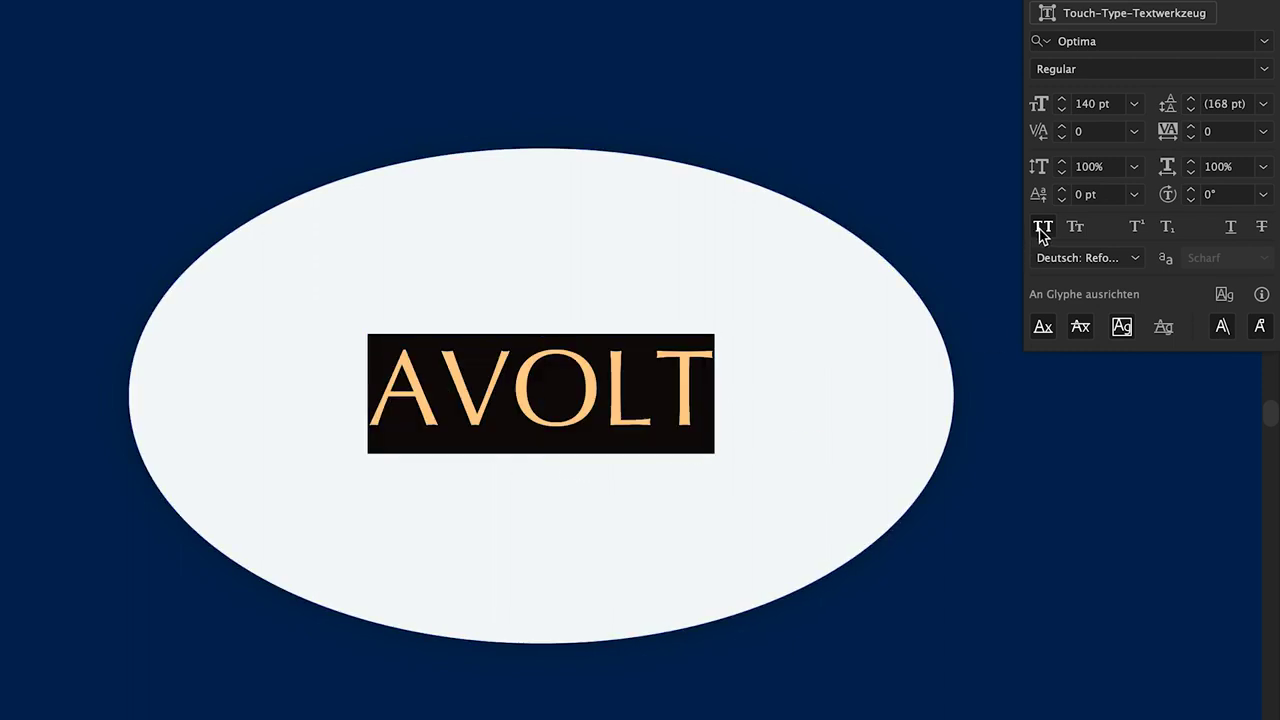
click(1135, 133)
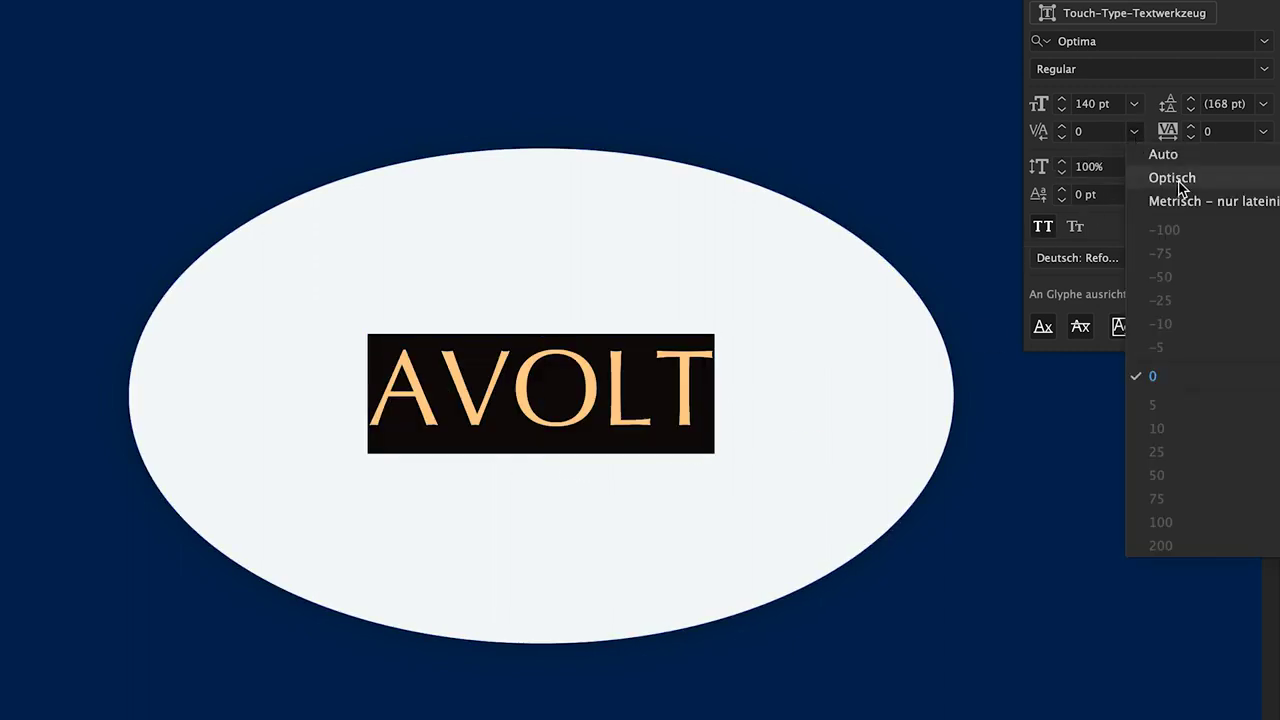
click(1165, 155)
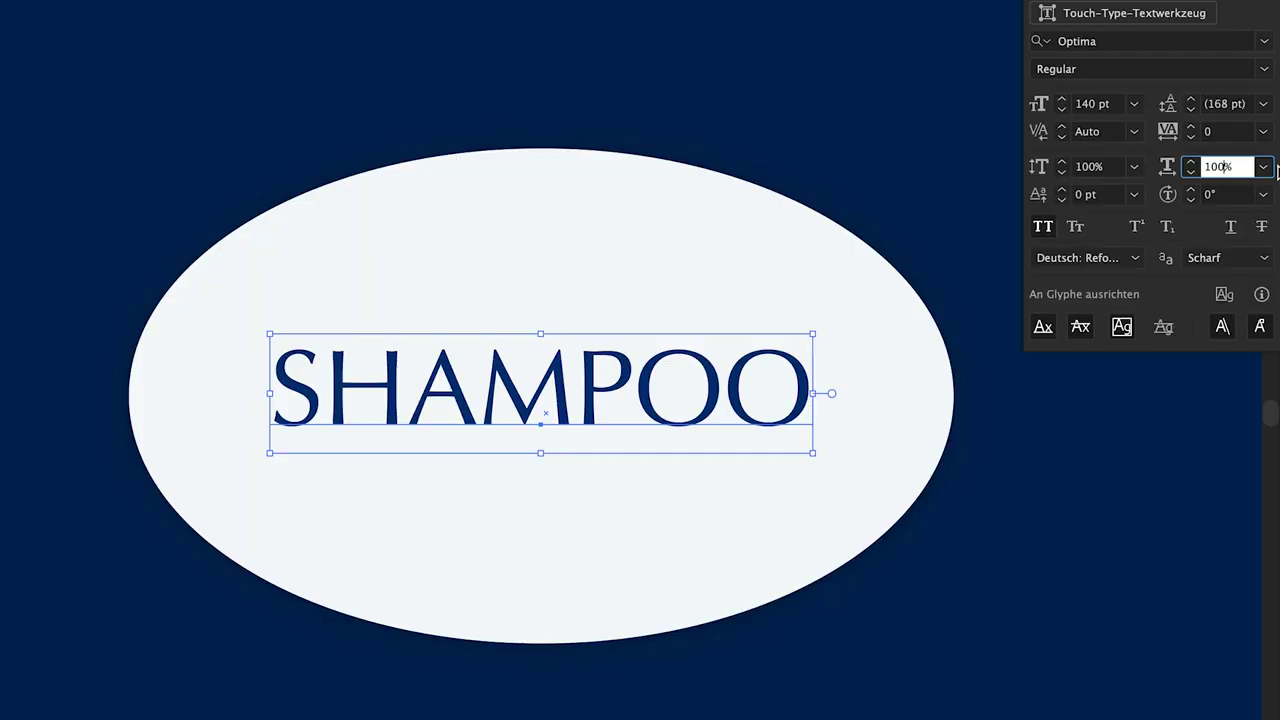
Step: Raise SHAMPOO's tracking to 150 and deselect to view the wide spacing on the oval label
click(1228, 133)
key(Up)
key(Up)
key(Up)
key(Up)
key(Up)
key(Up)
key(Up)
key(Up)
key(Up)
key(Up)
key(Up)
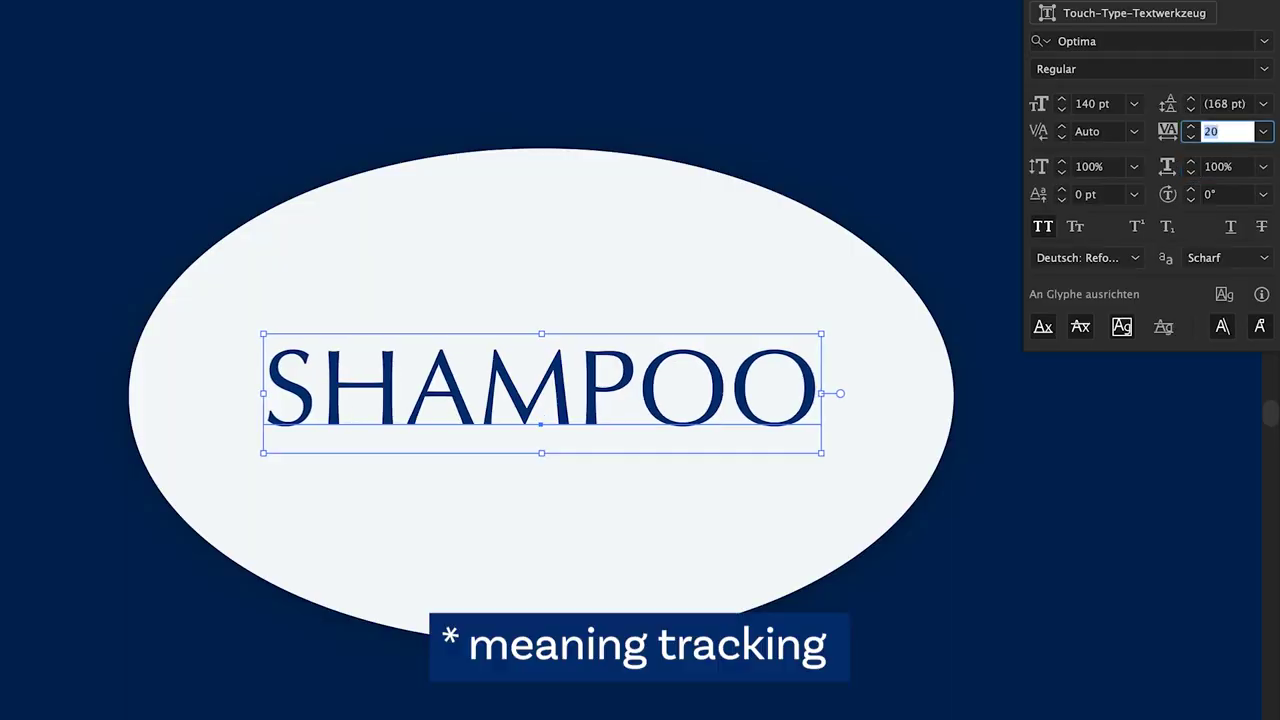
key(Up)
key(Up)
key(Up)
key(Up)
key(Up)
key(Up)
key(Up)
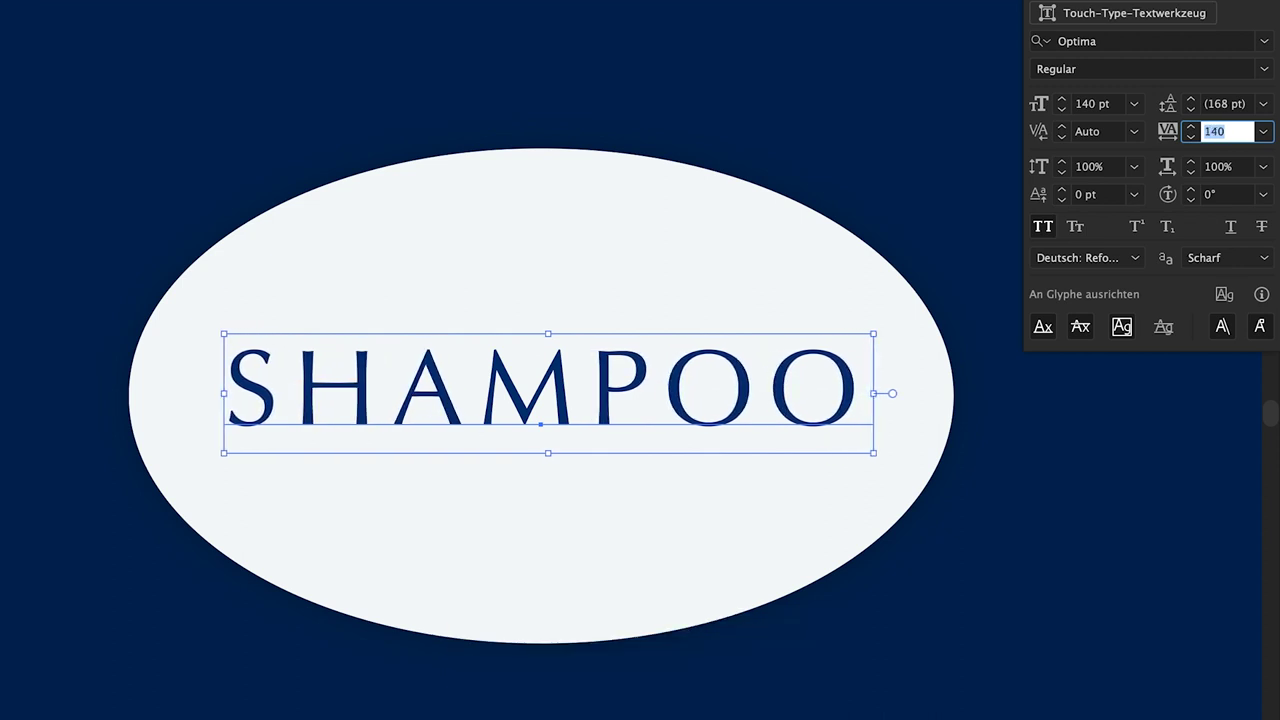
key(Down)
key(Down)
key(Down)
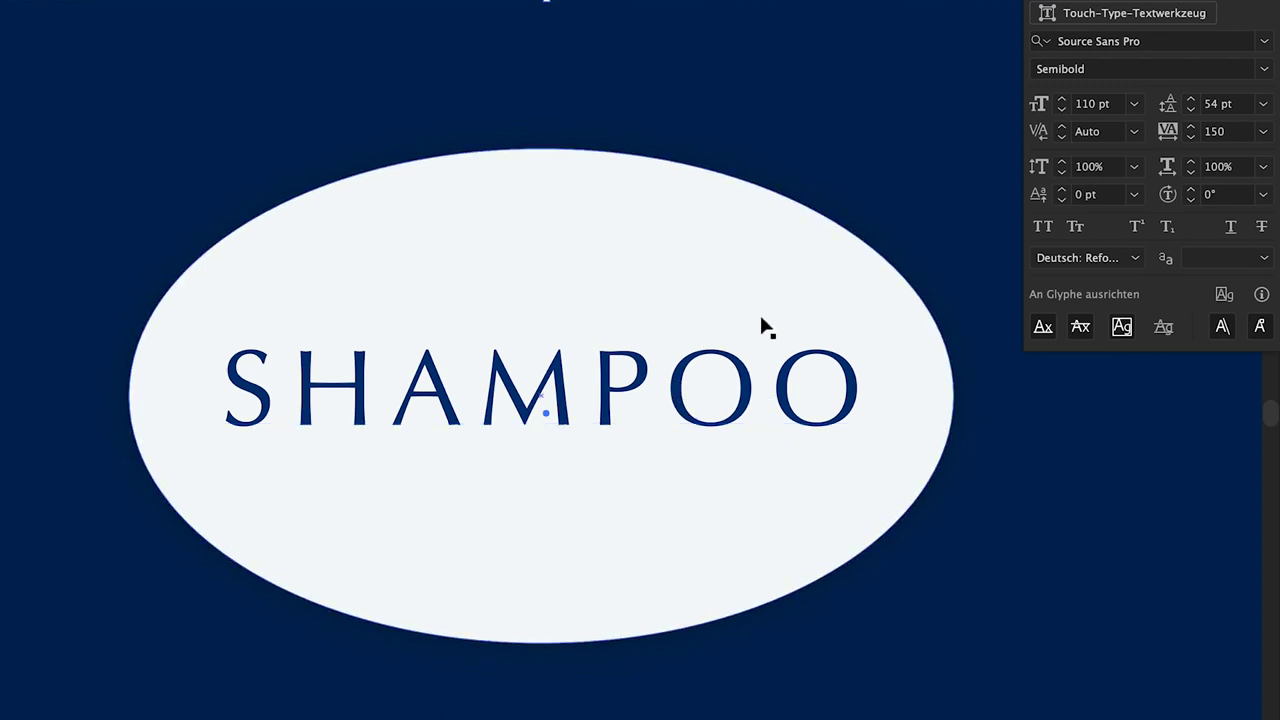
key(ctrl+shift+a)
click(449, 211)
click(527, 408)
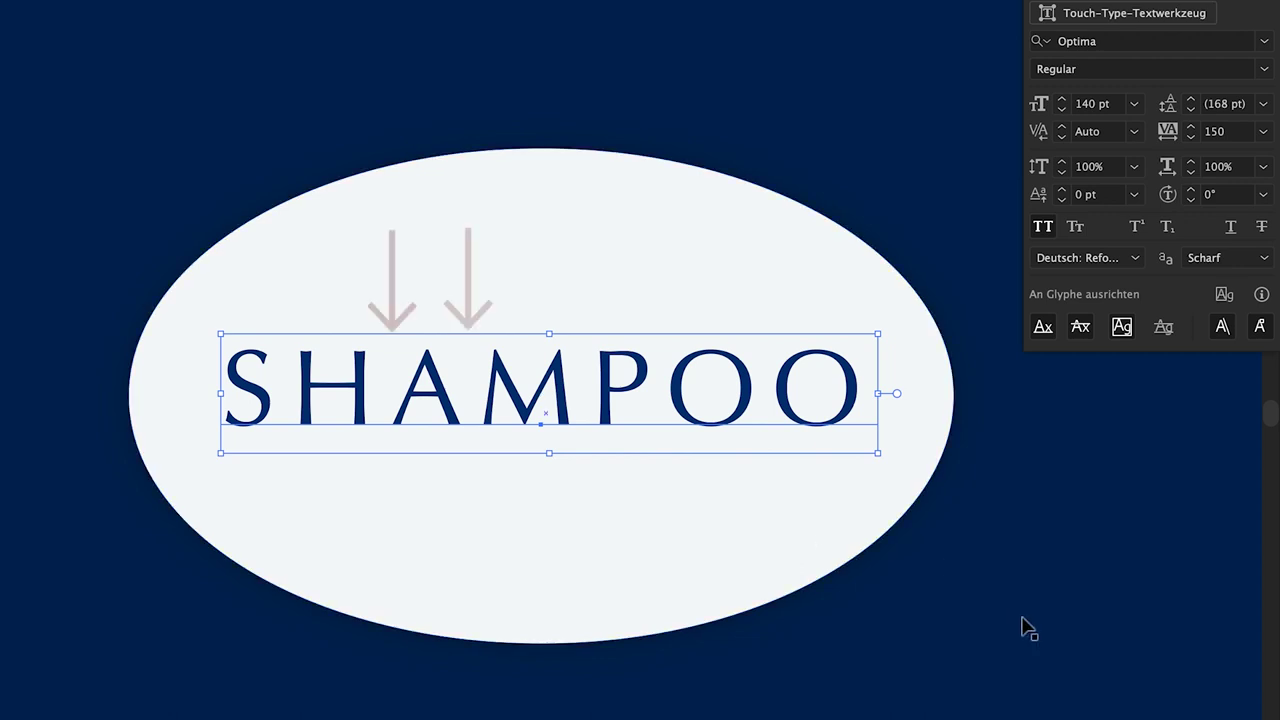
key(shift+t)
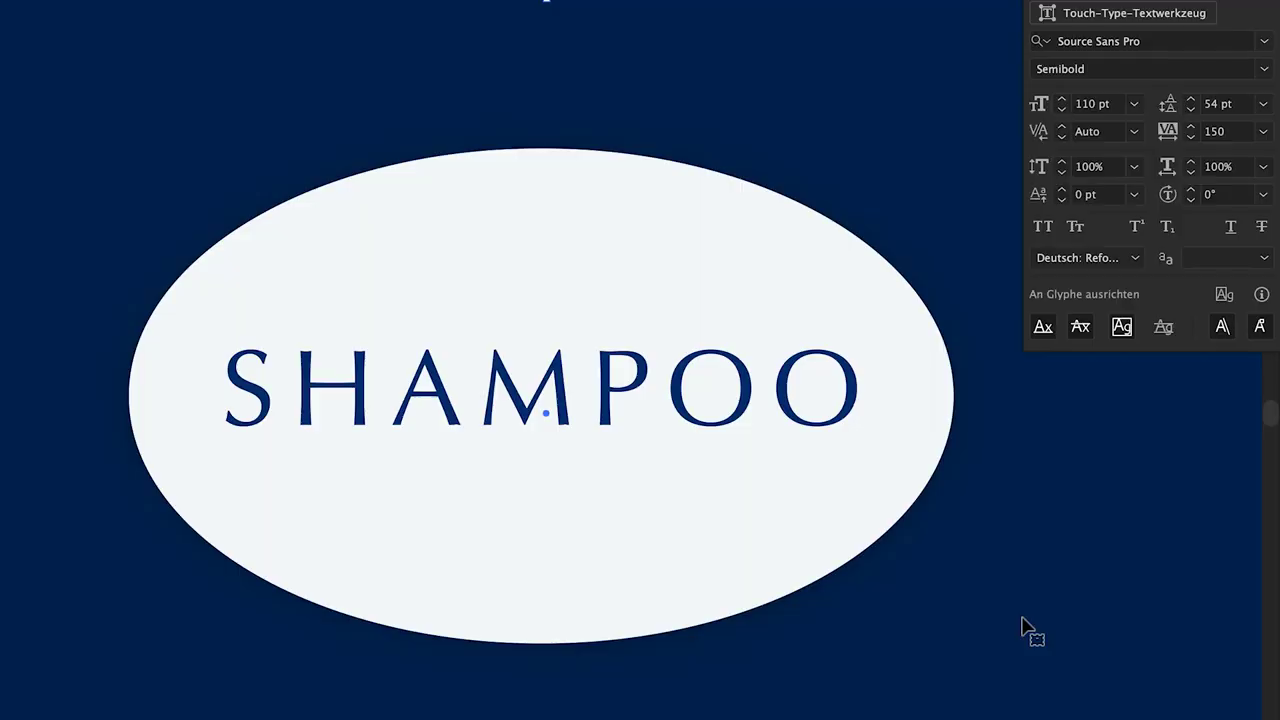
Step: Apply negative kerning to the A–M pair in SHAMPOO with Alt+arrow nudges, then deselect
click(406, 449)
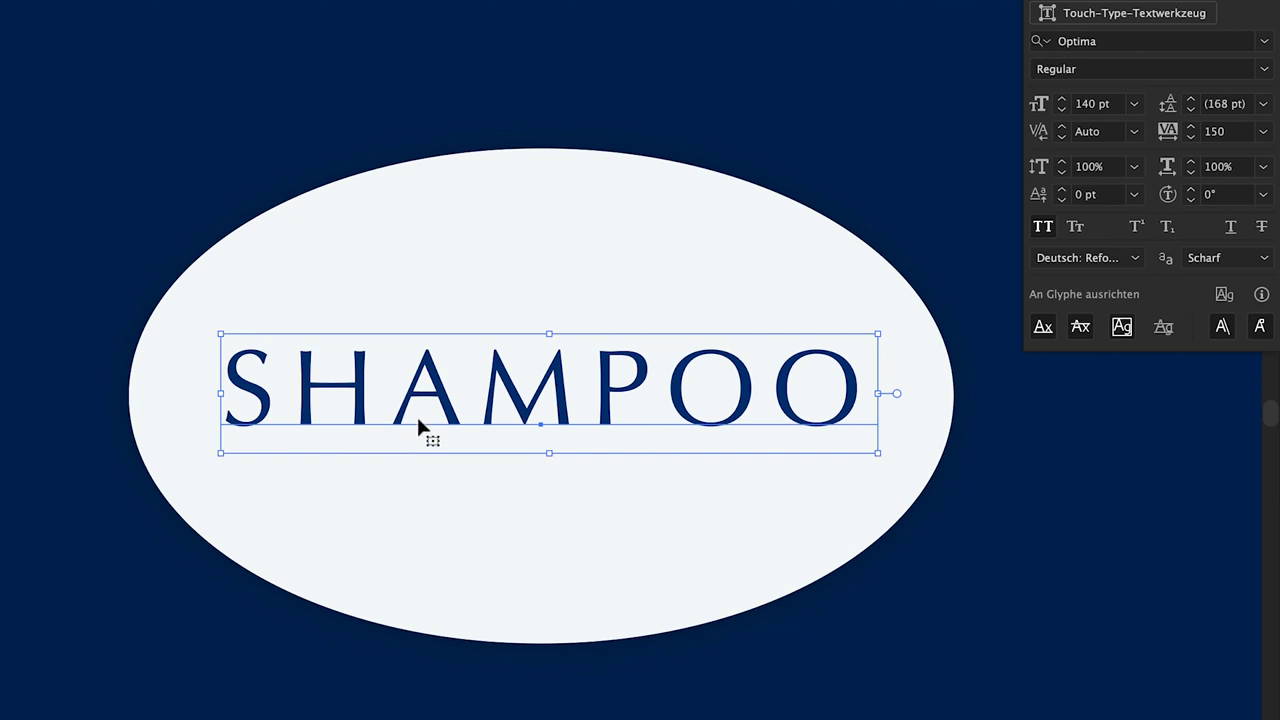
double_click(410, 415)
key(alt+Left)
key(alt+Left)
key(alt+Left)
key(alt+Left)
key(alt+Right)
key(alt+Right)
key(alt+Right)
key(alt+Left)
key(alt+Left)
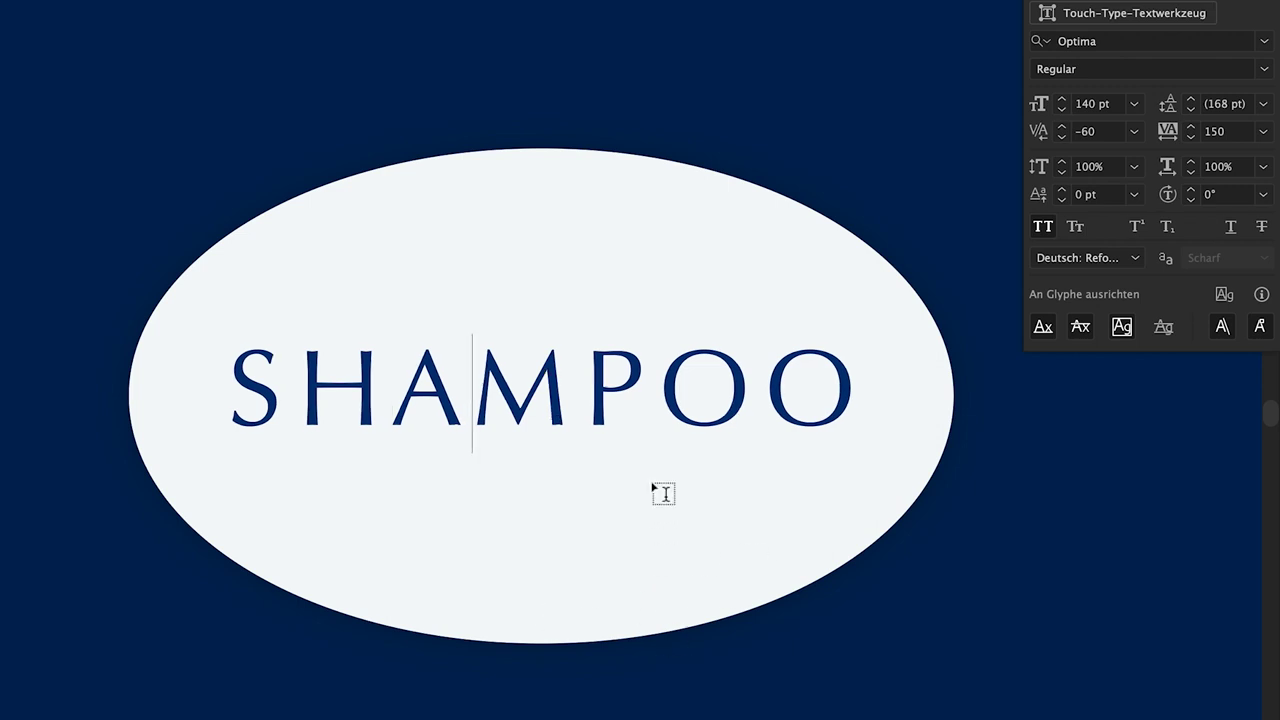
click(852, 668)
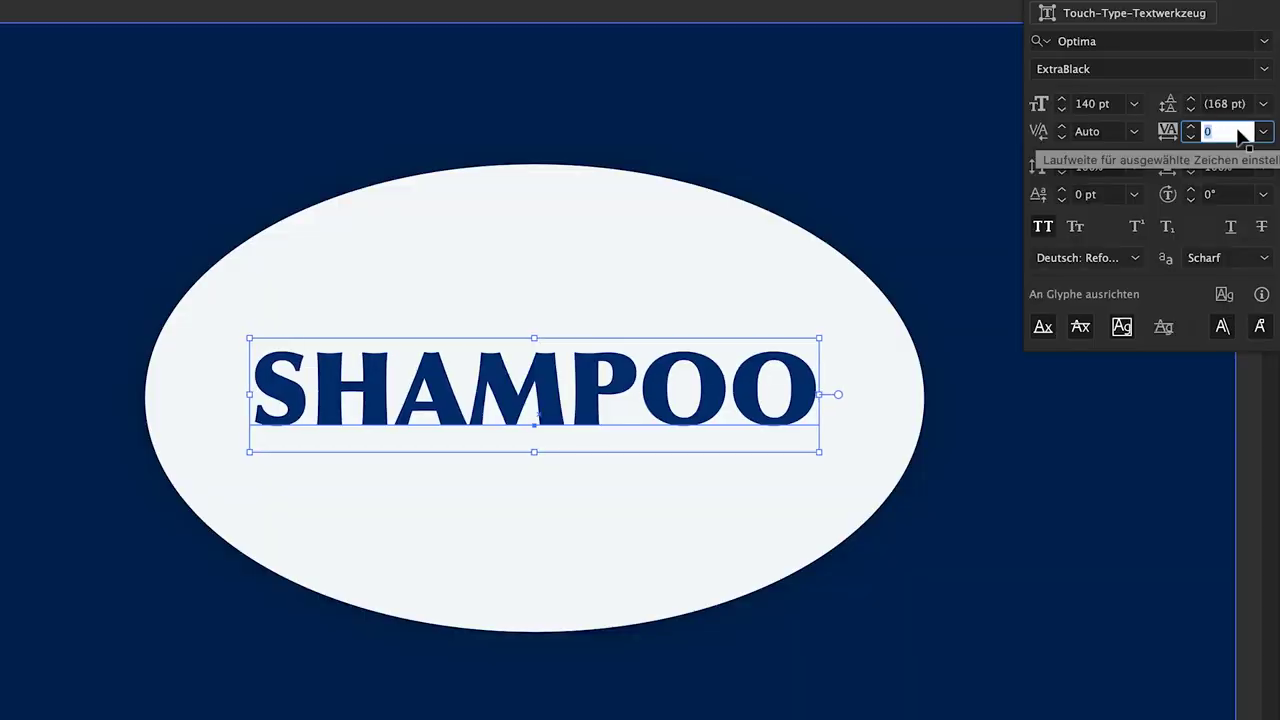
Step: Widen the tracking of the Optima ExtraBlack SHAMPOO to 60
key(Up)
key(Up)
key(Up)
key(Up)
key(Up)
key(Up)
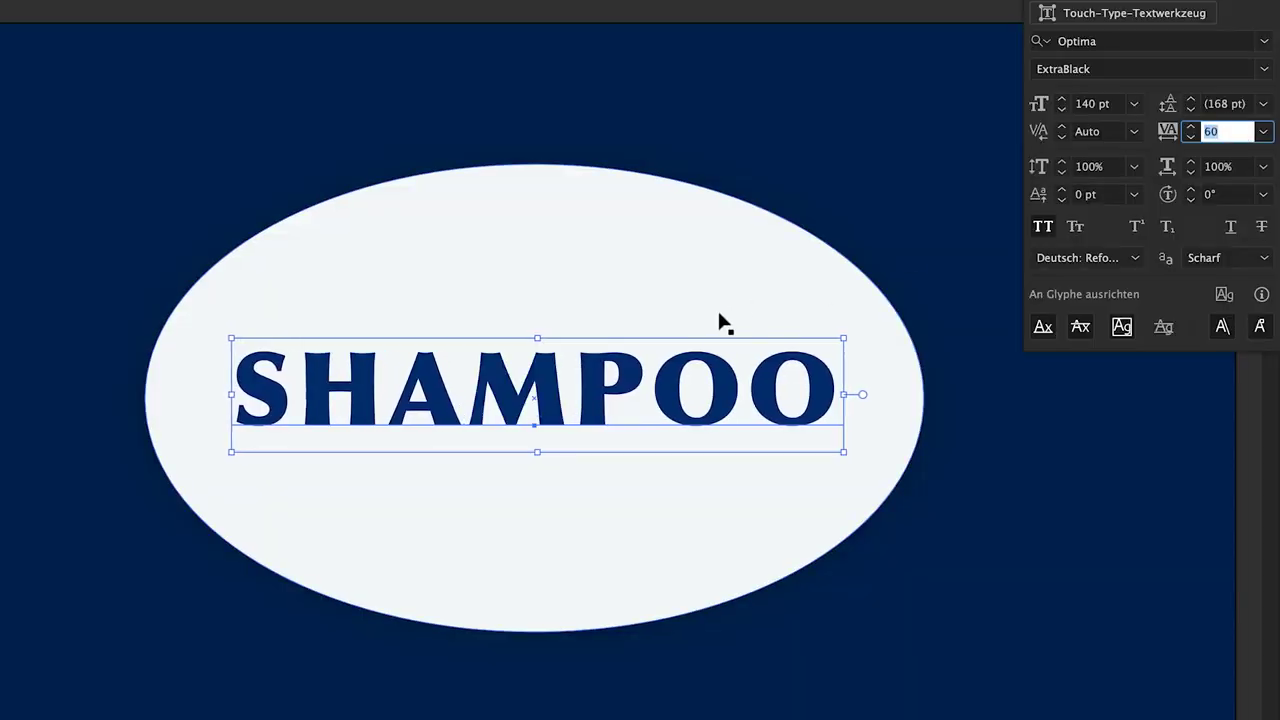
Step: Kern the H–A pair tighter, then tighten the A–M pair and ease it back slightly
click(393, 391)
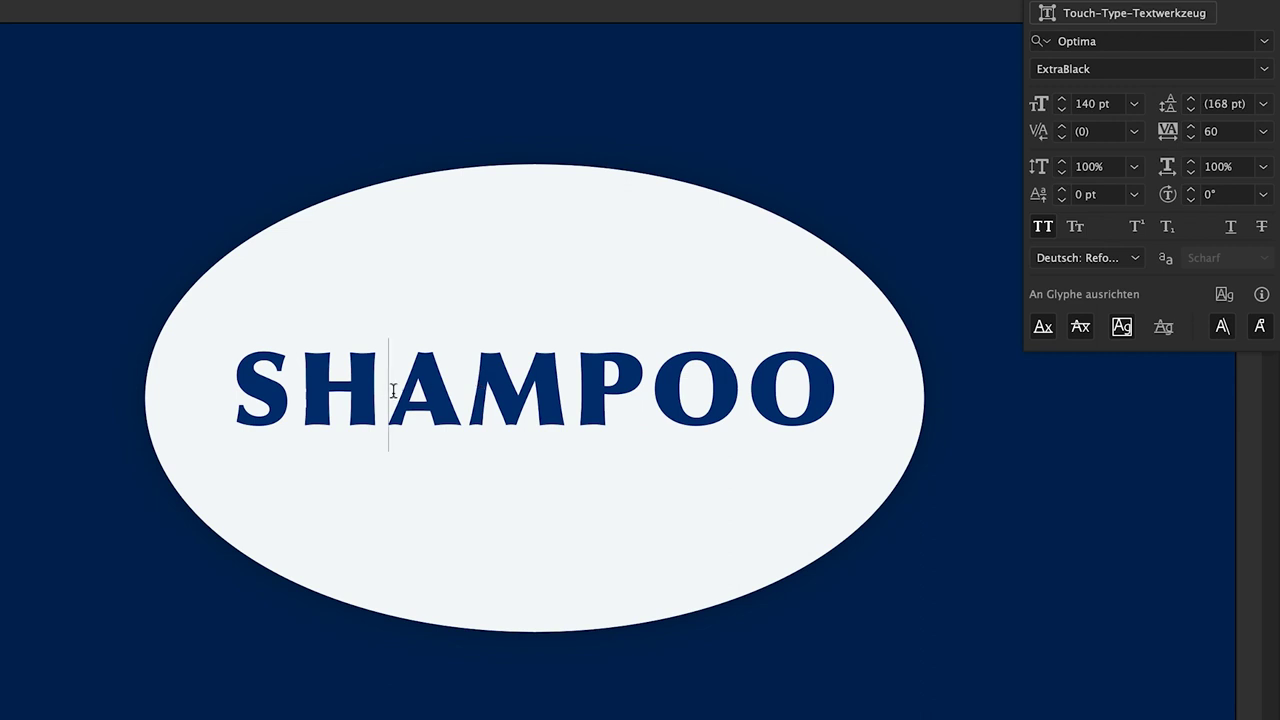
key(alt+Left)
key(alt+Left)
key(alt+Left)
key(alt+Left)
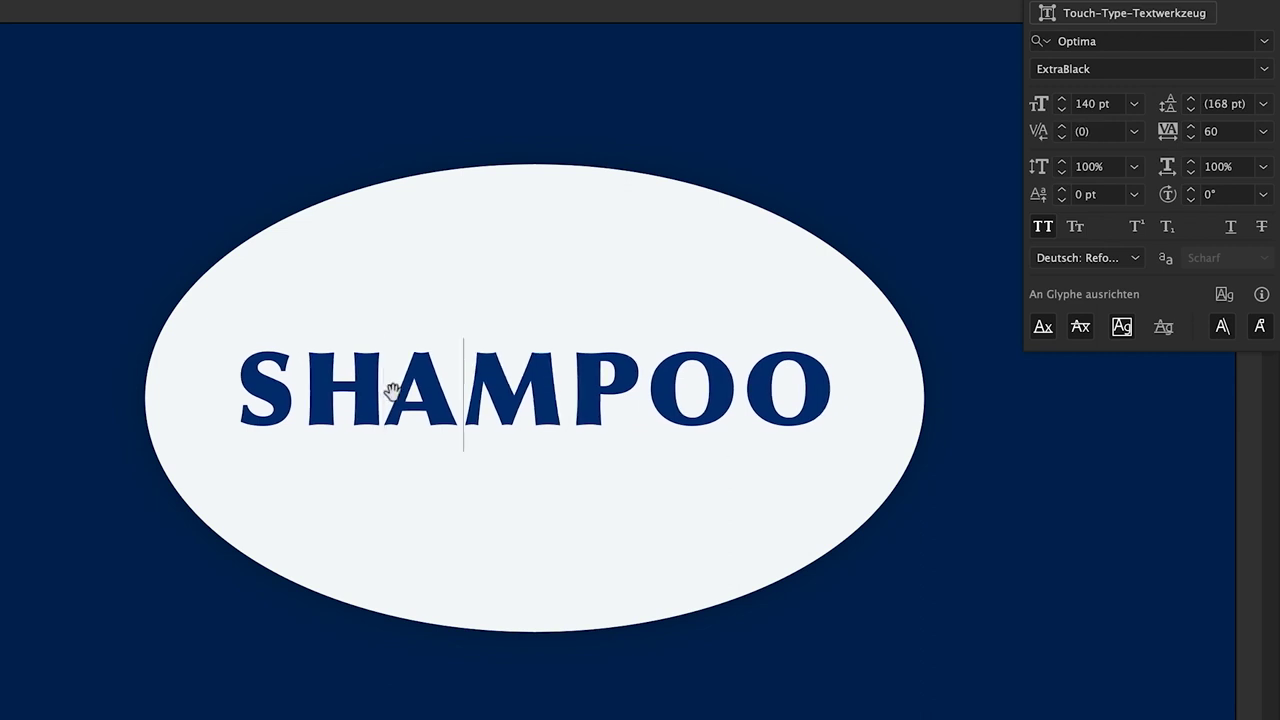
key(alt+Left)
key(alt+Left)
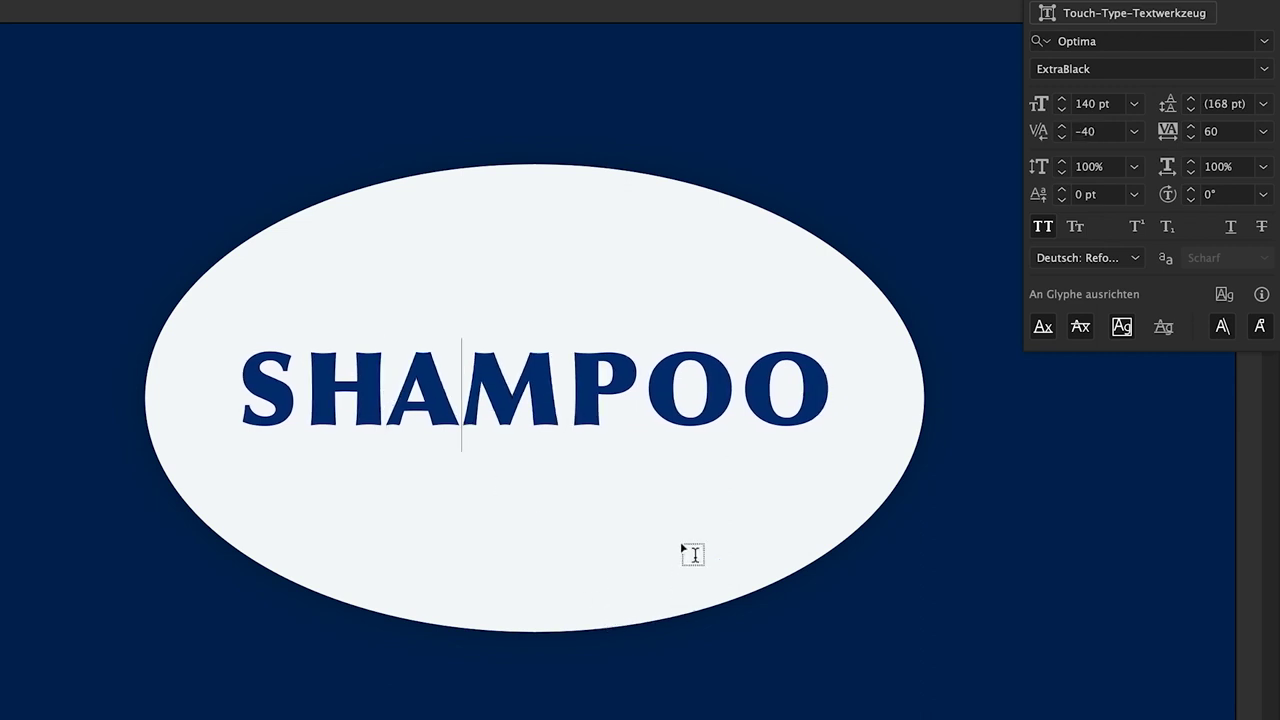
key(alt+Right)
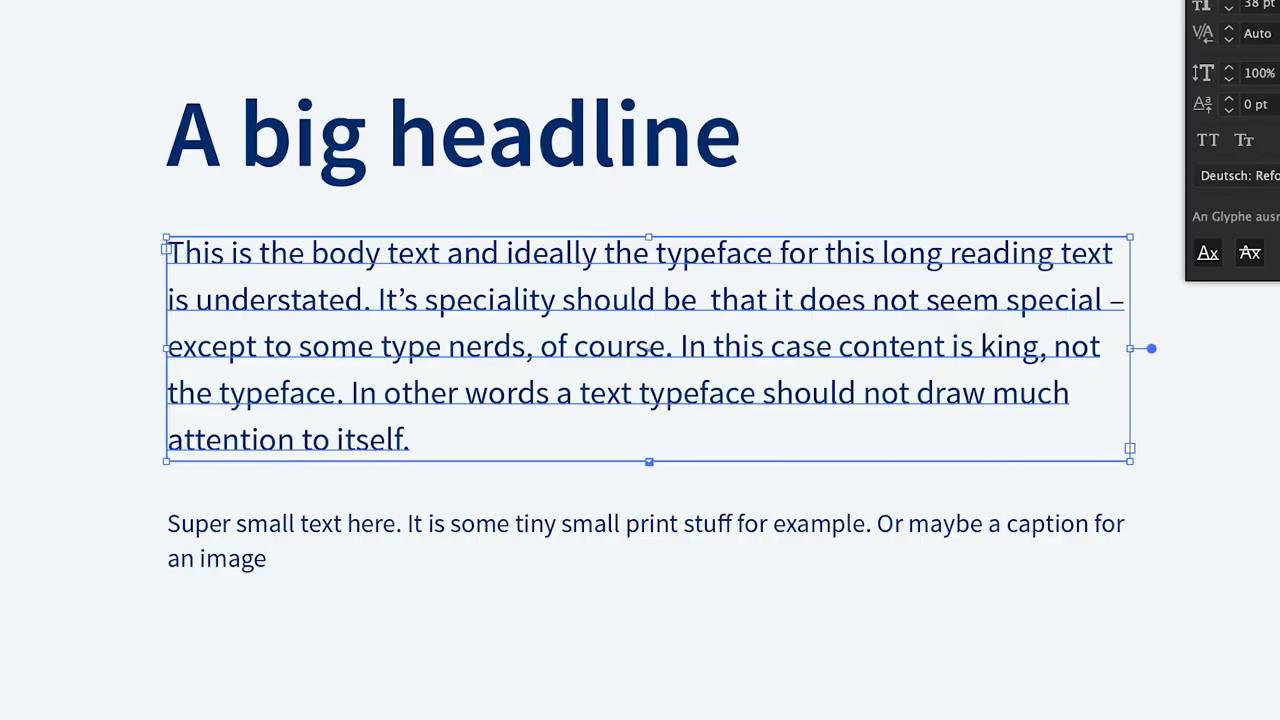
key(alt+Right)
key(alt+Right)
key(alt+Right)
key(alt+Right)
key(alt+Right)
key(alt+Right)
key(alt+Right)
key(alt+Right)
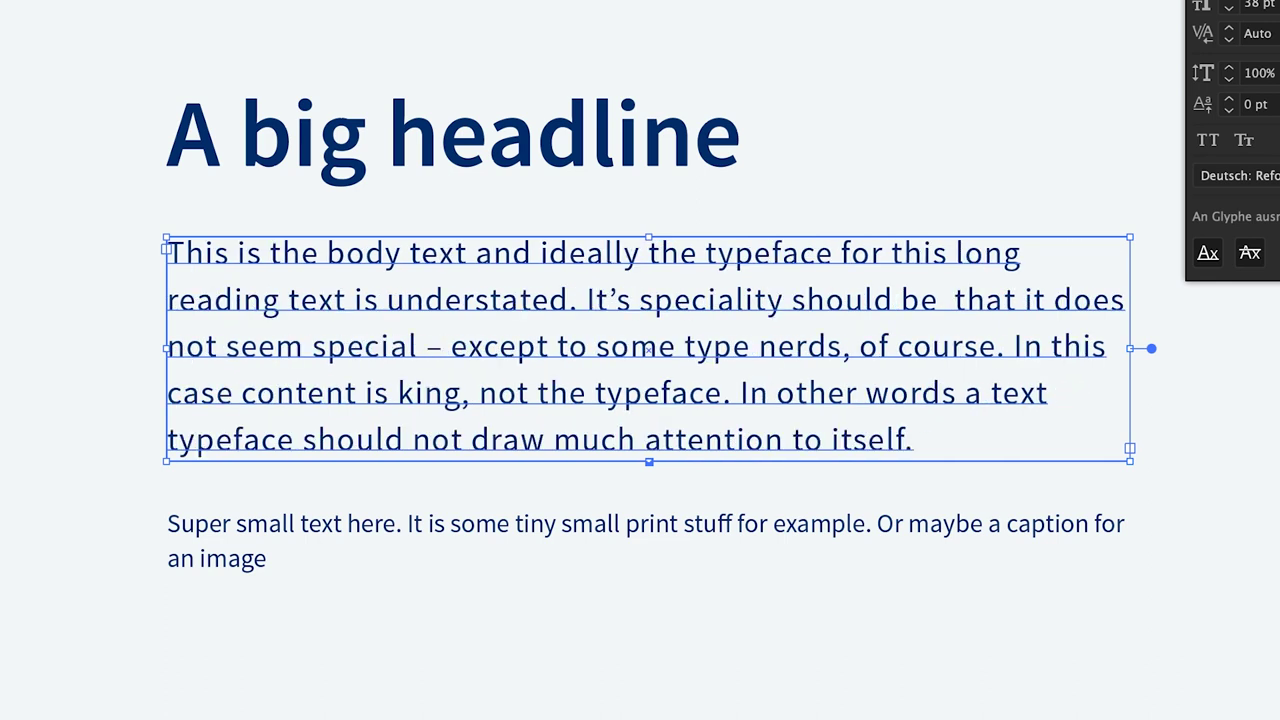
click(1249, 500)
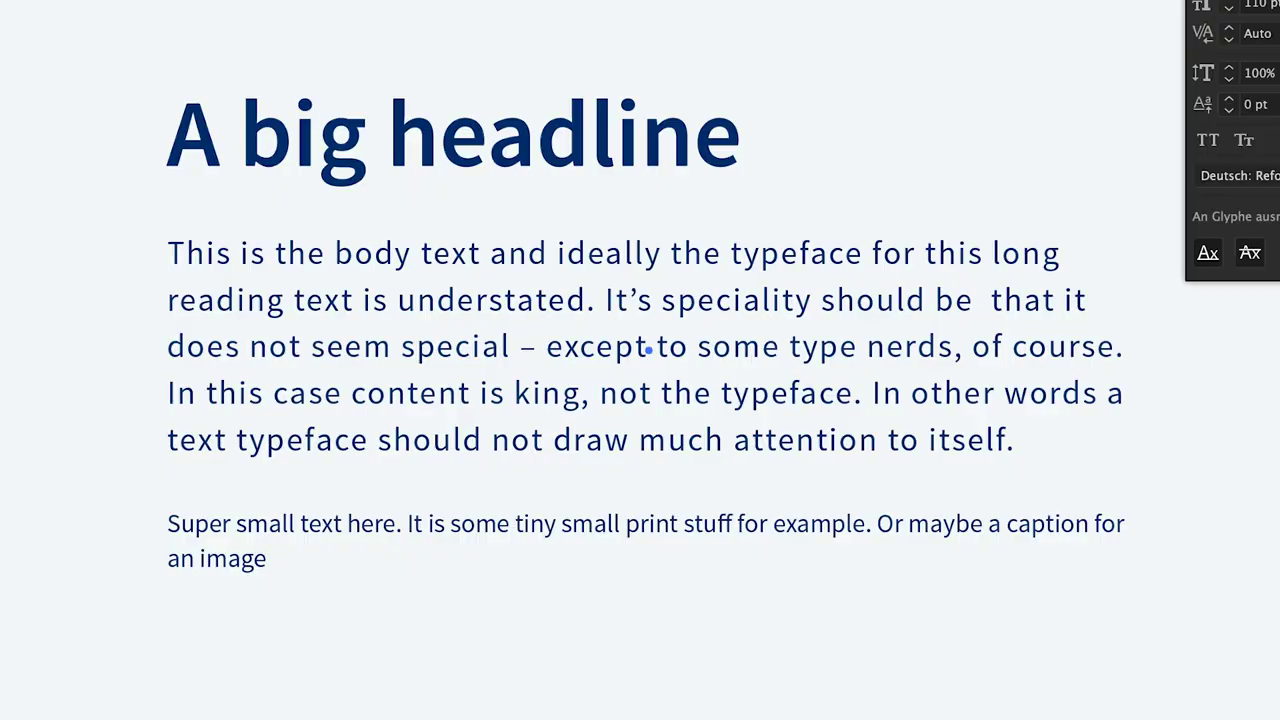
click(933, 424)
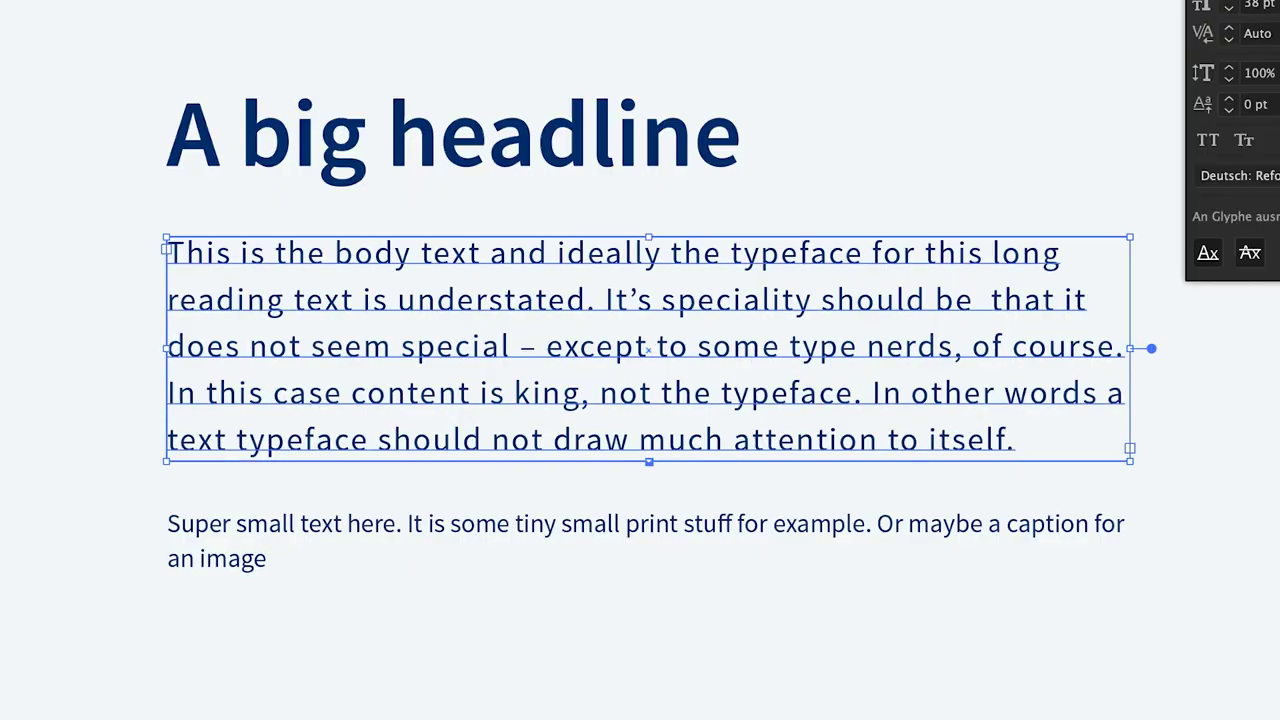
key(ctrl+z)
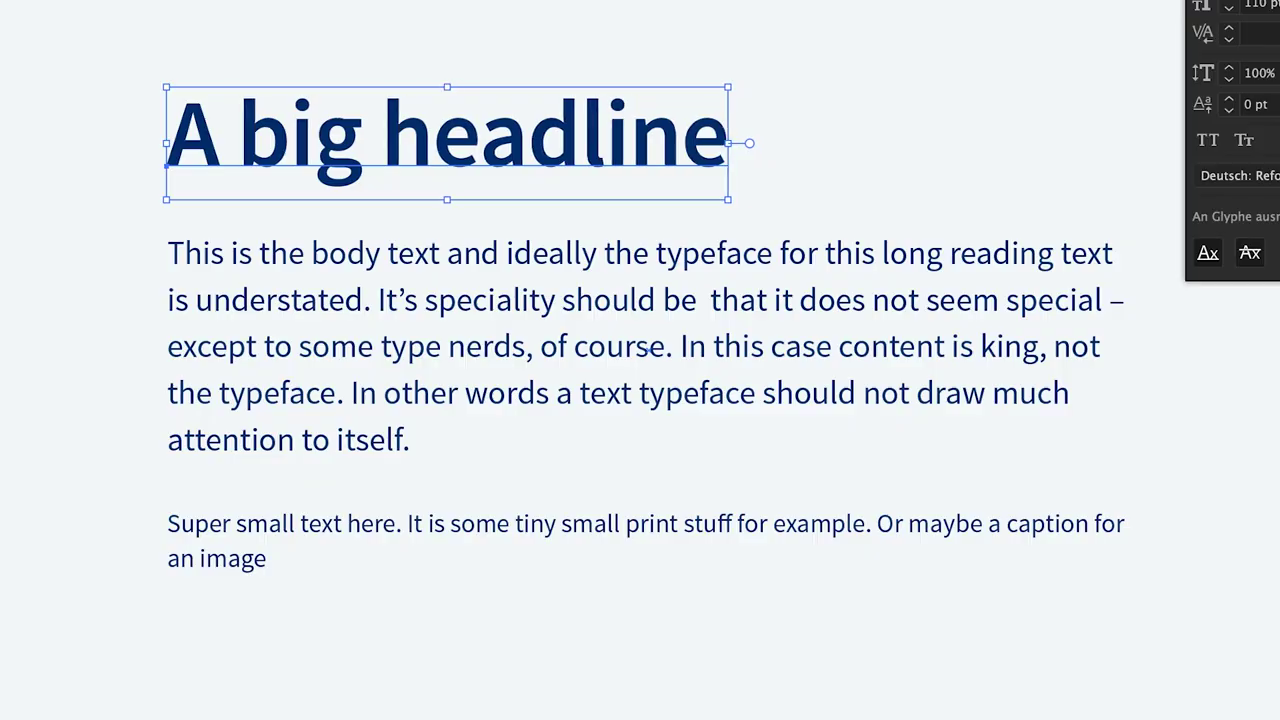
Step: Tighten the tracking of the 110 pt 'A big headline', easing back one step, then deselect
key(alt+Left)
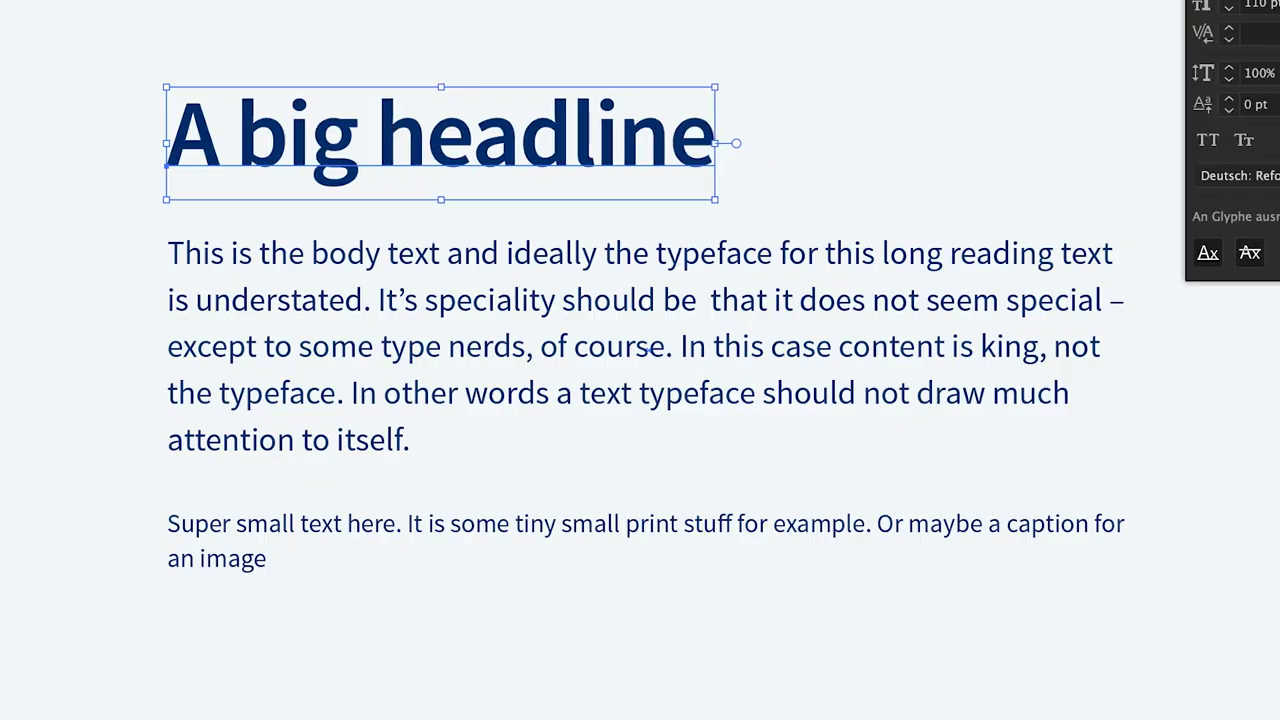
key(alt+Right)
key(alt+Right)
key(alt+Right)
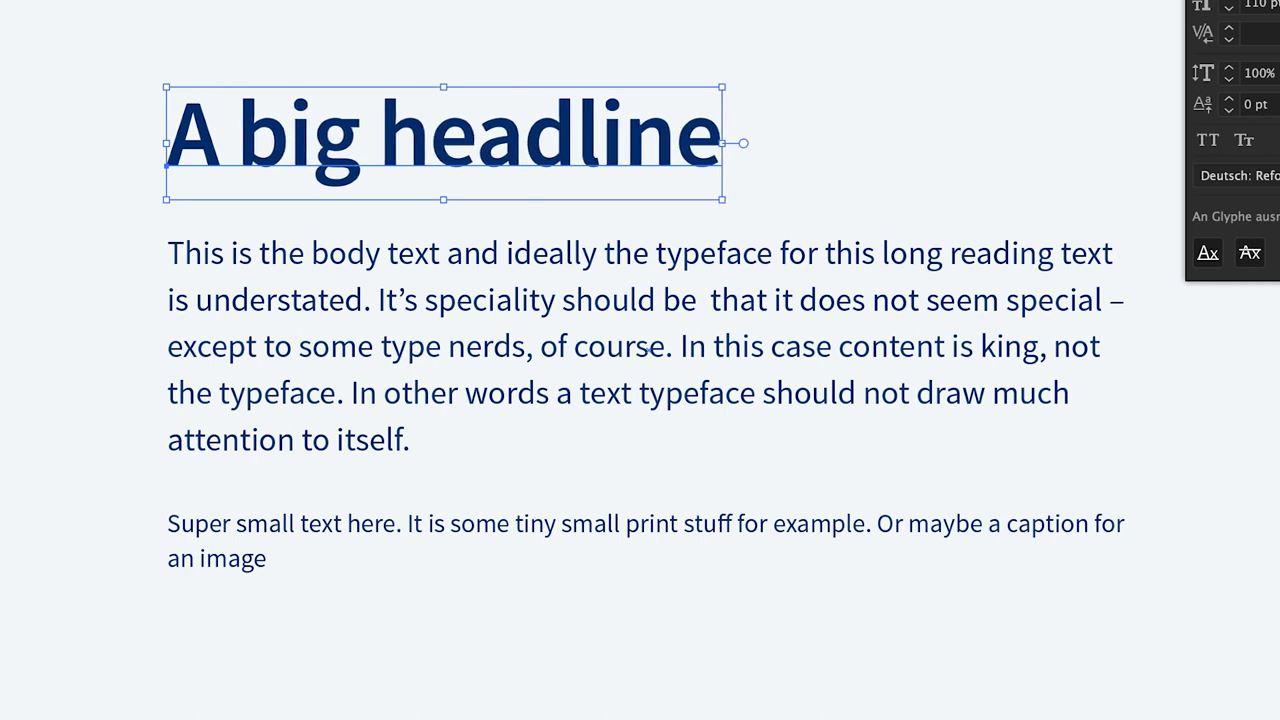
click(1040, 15)
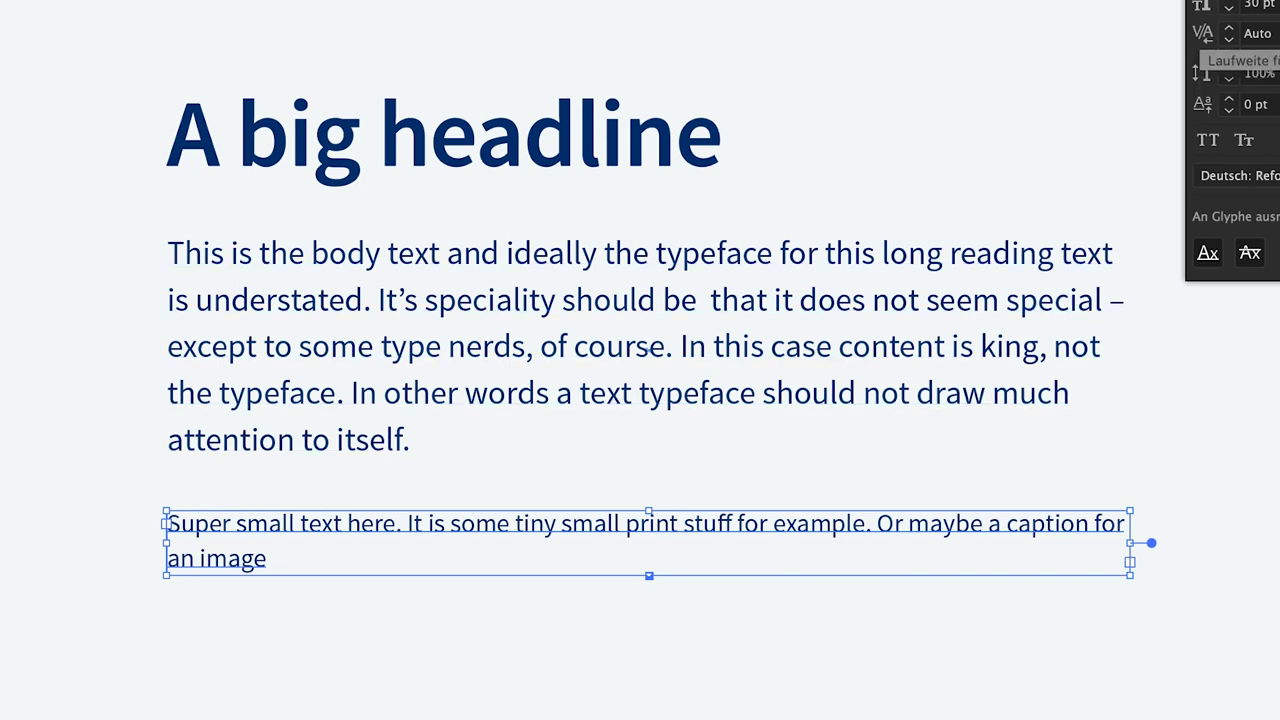
Step: Increase the caption's tracking one step so its last words wrap to the second line
key(alt+Right)
key(alt+Right)
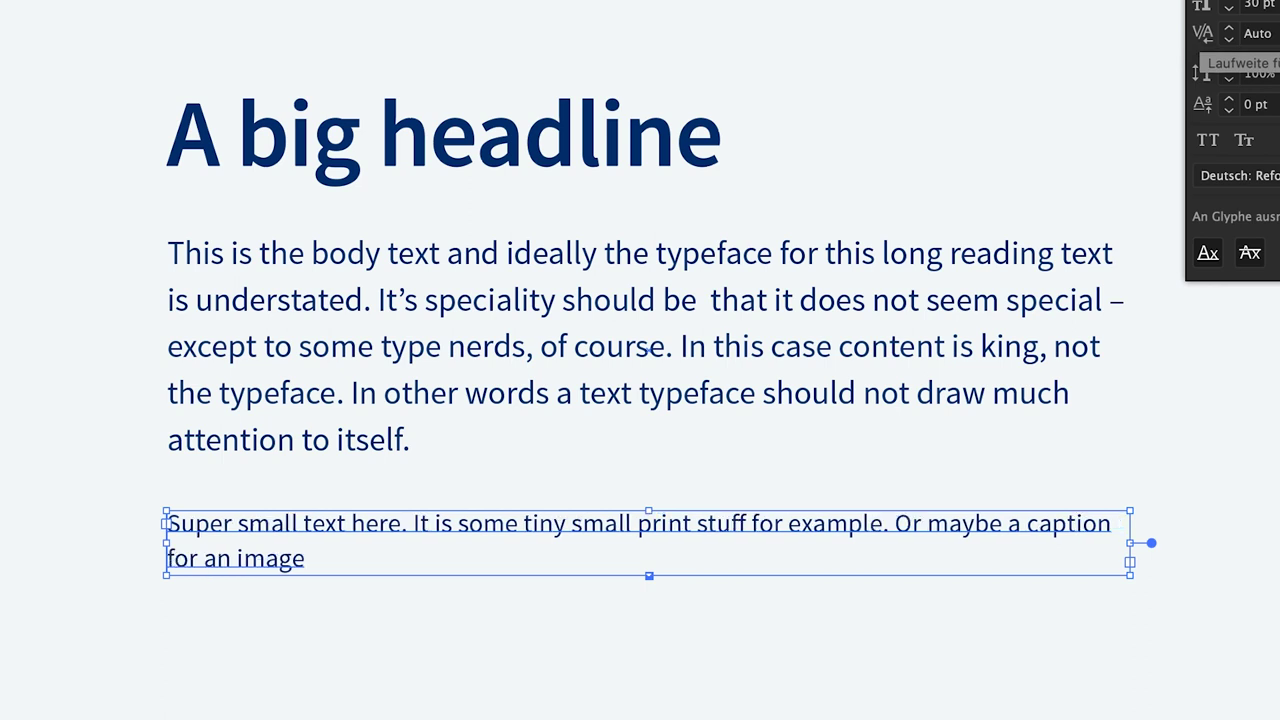
click(1160, 710)
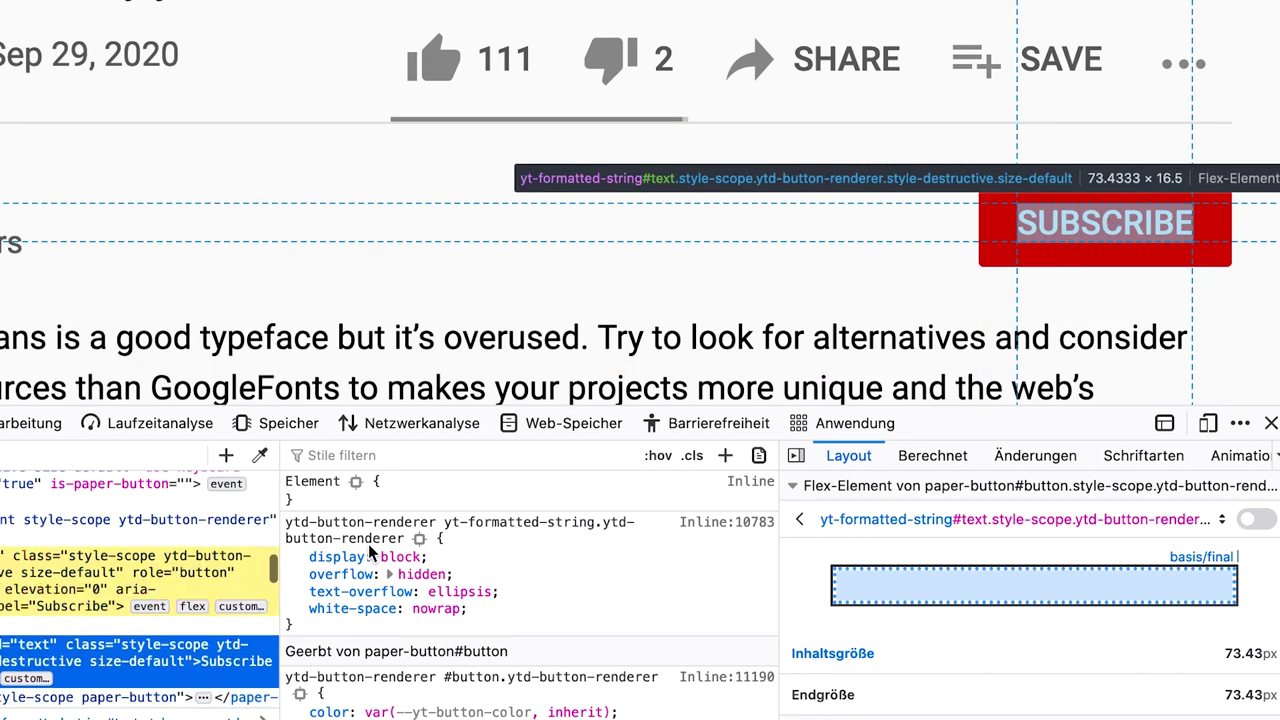
Step: Set the SUBSCRIBE label's letter-spacing to about 1.85 px with the Fonts tab slider
click(521, 616)
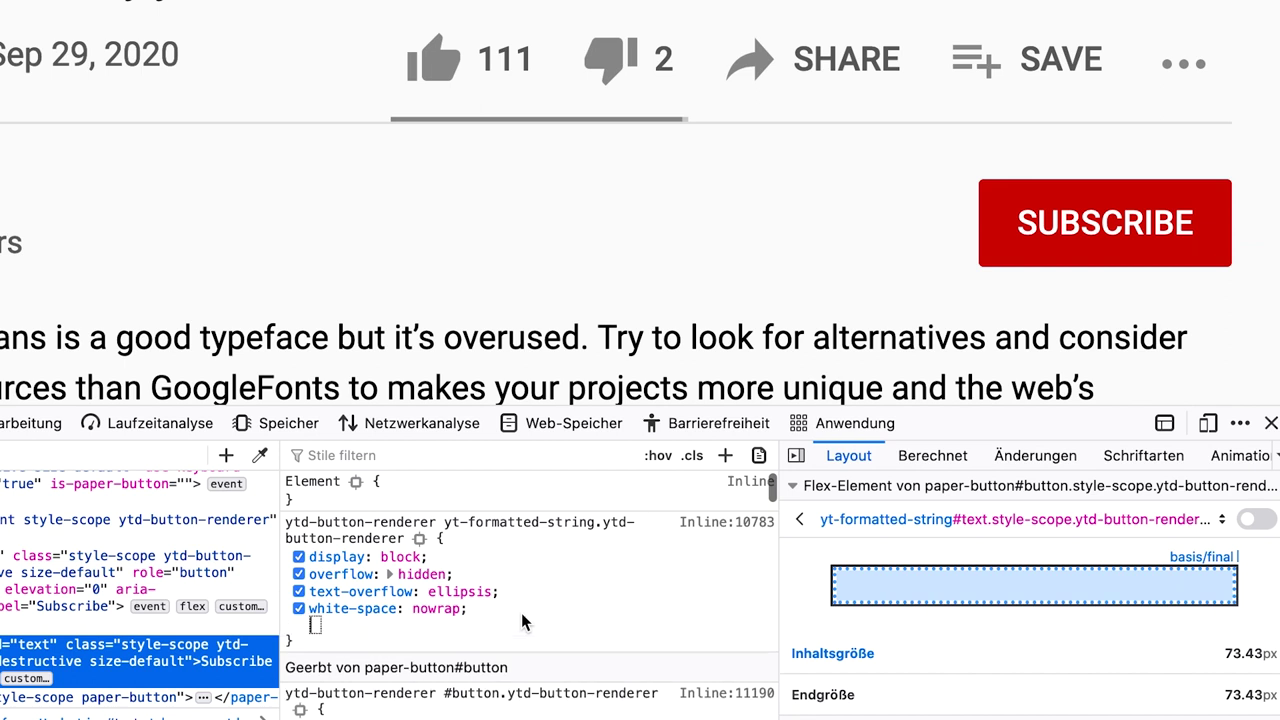
click(1143, 455)
drag(1014, 632, 1044, 632)
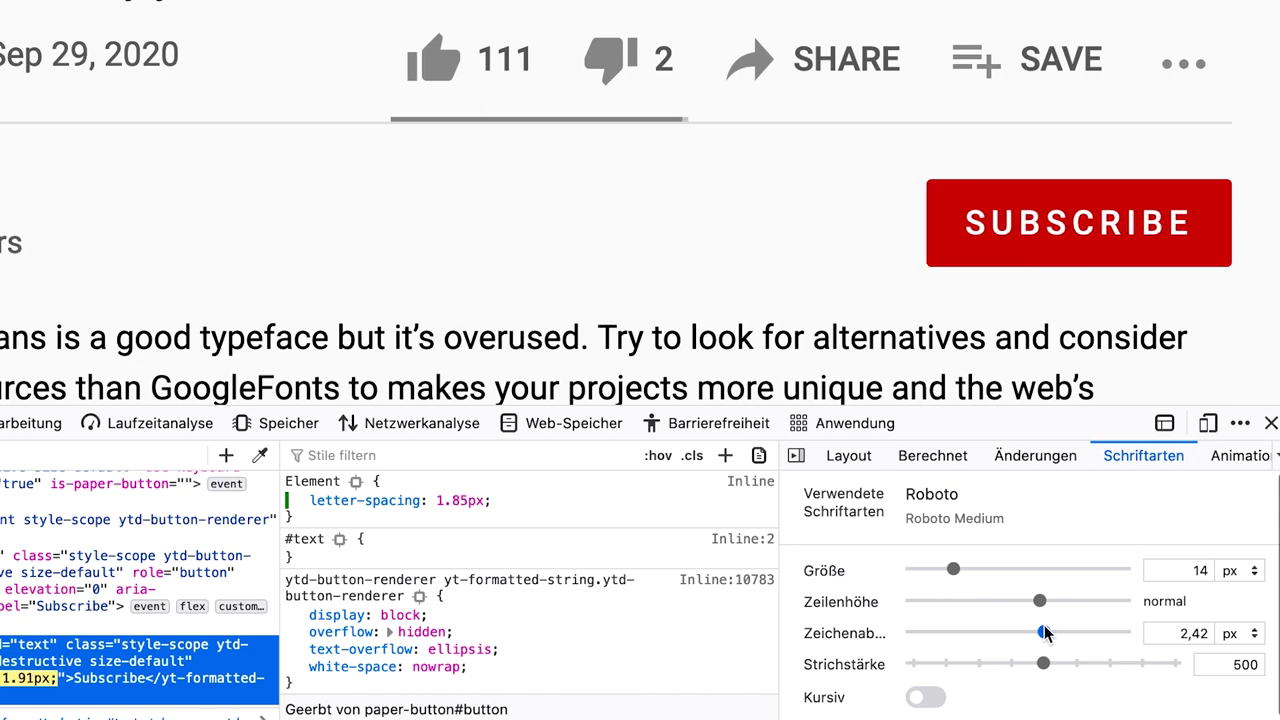